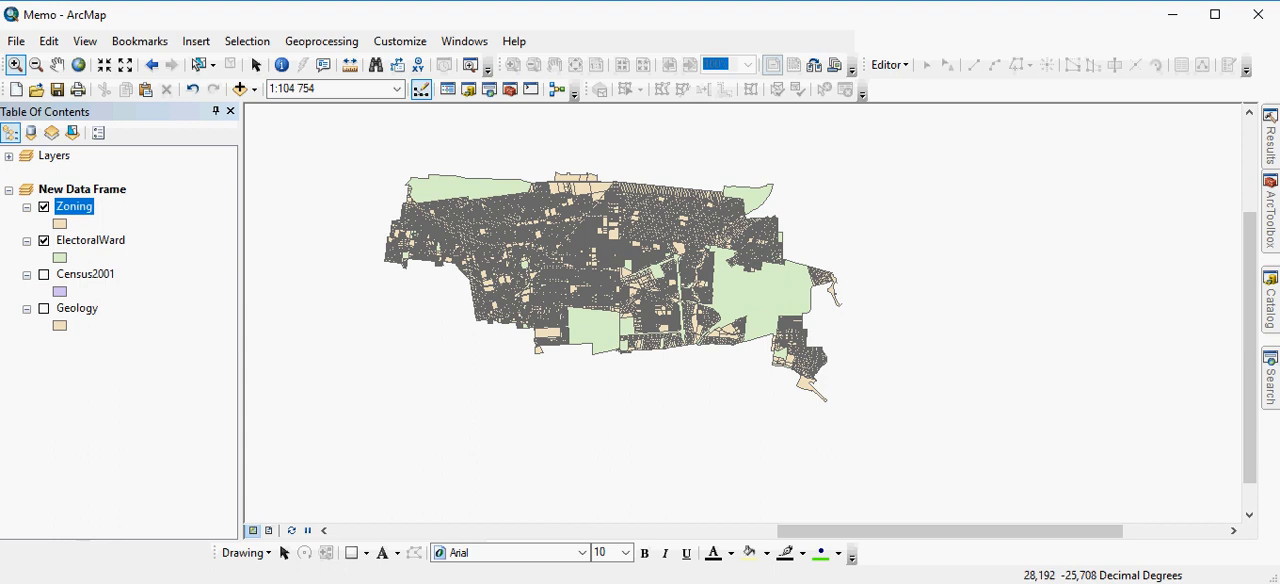
# Hide the ElectoralWard layer and display the Geology layer beneath Zoning to compare their polygons
pyautogui.moveTo(450, 224); pyautogui.dragTo(518, 280)
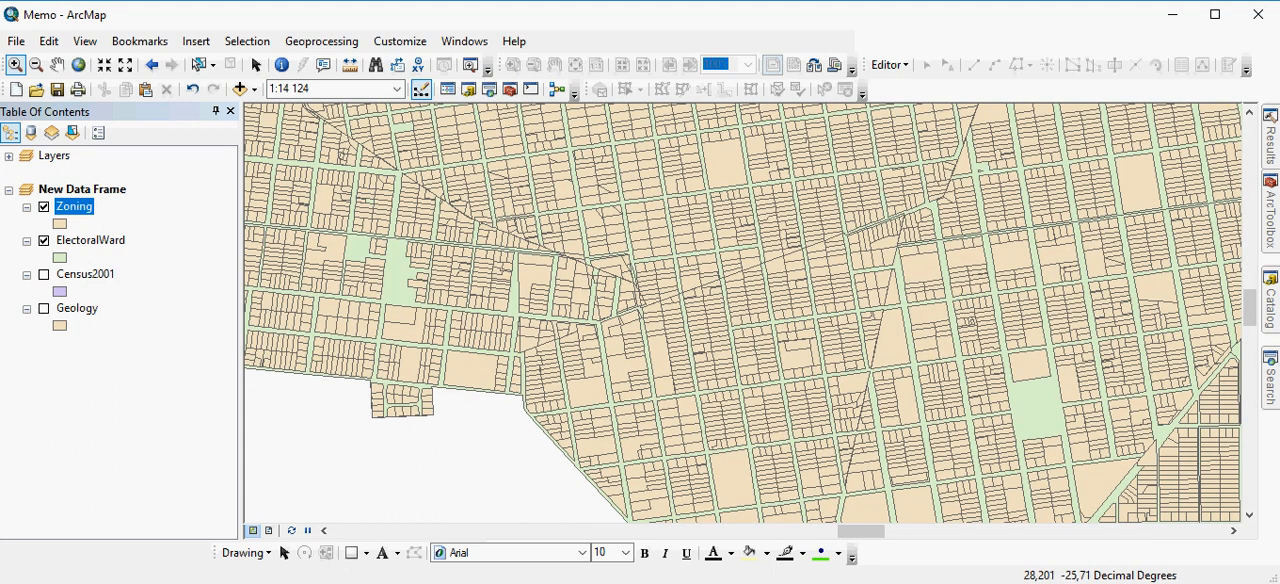
pyautogui.click(44, 241)
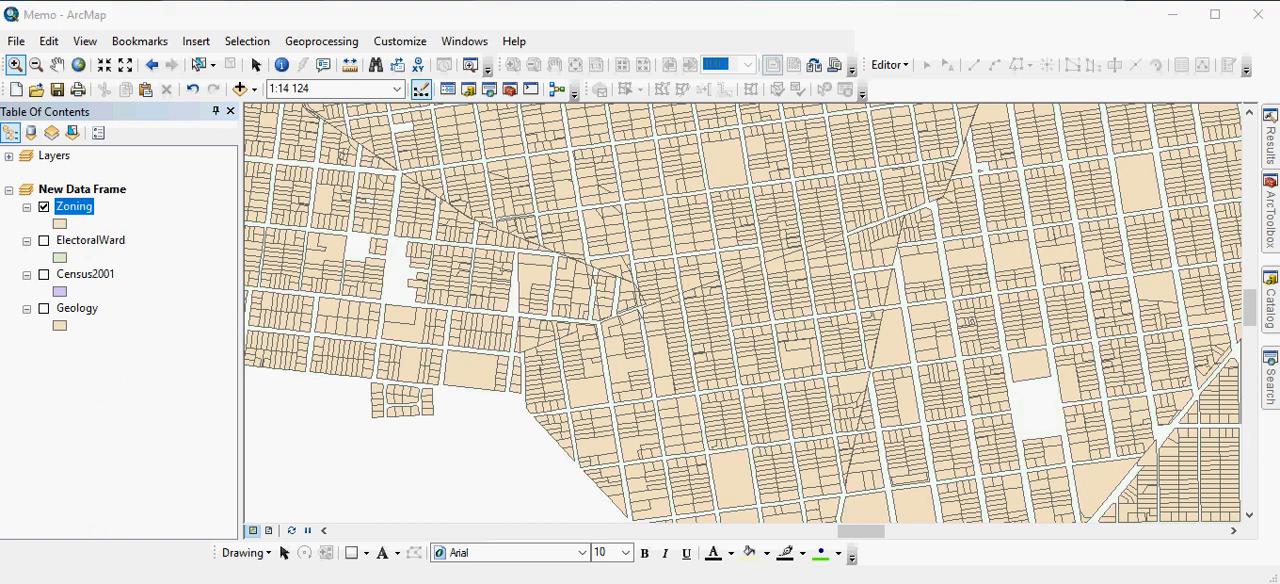
pyautogui.click(44, 308)
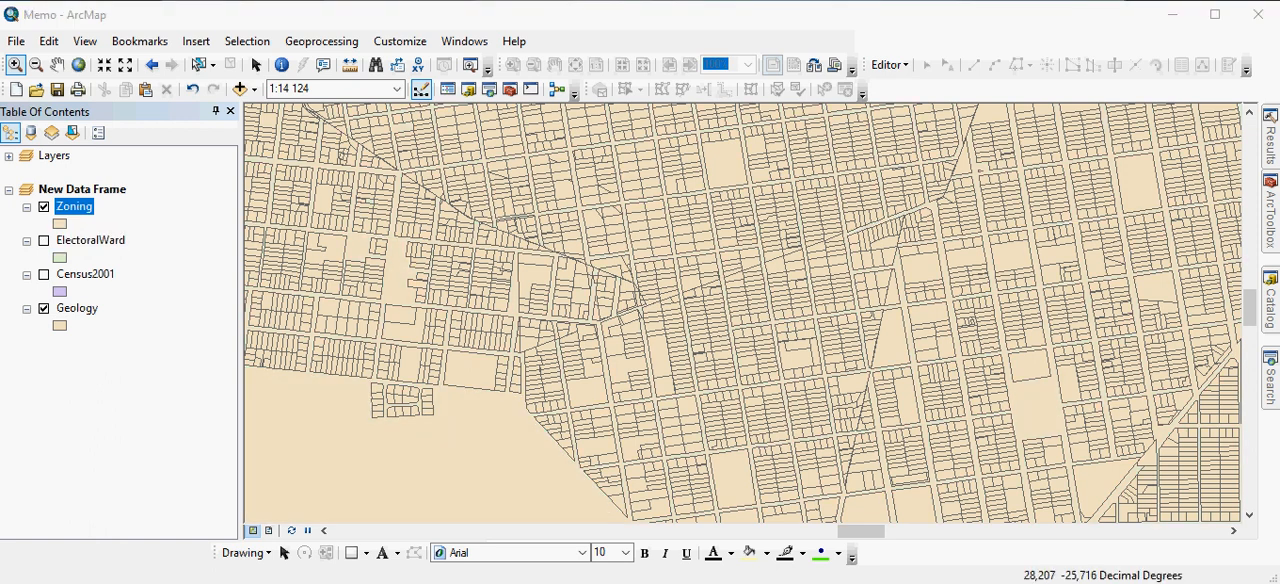
pyautogui.click(44, 207)
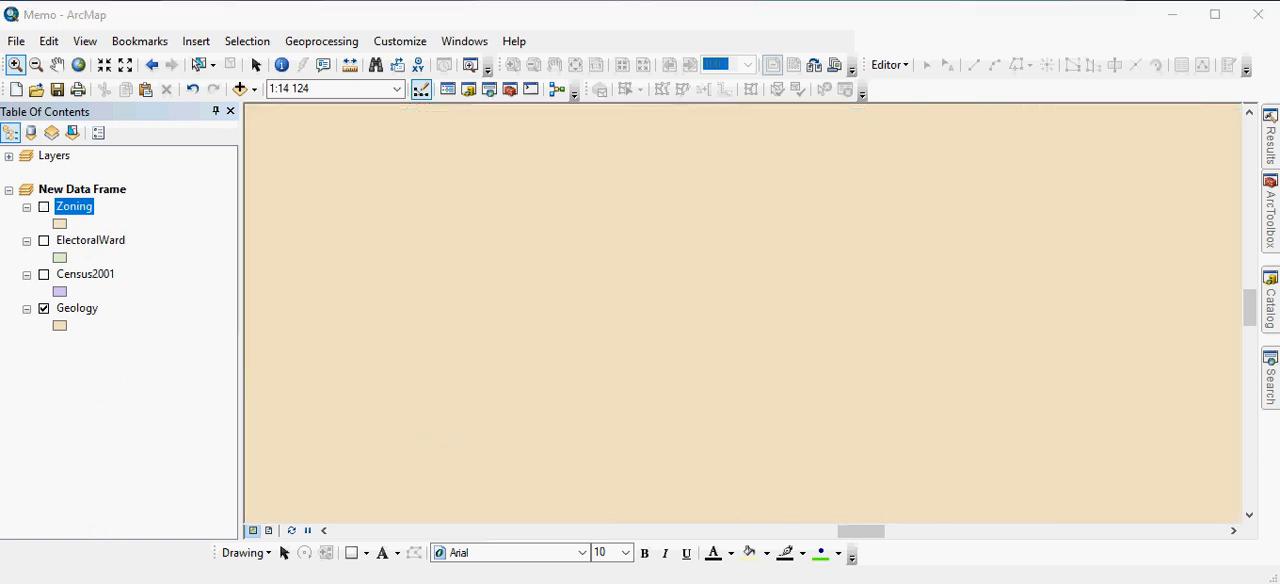
pyautogui.scroll(-1, 475, 367)
pyautogui.scroll(-1, 476, 368)
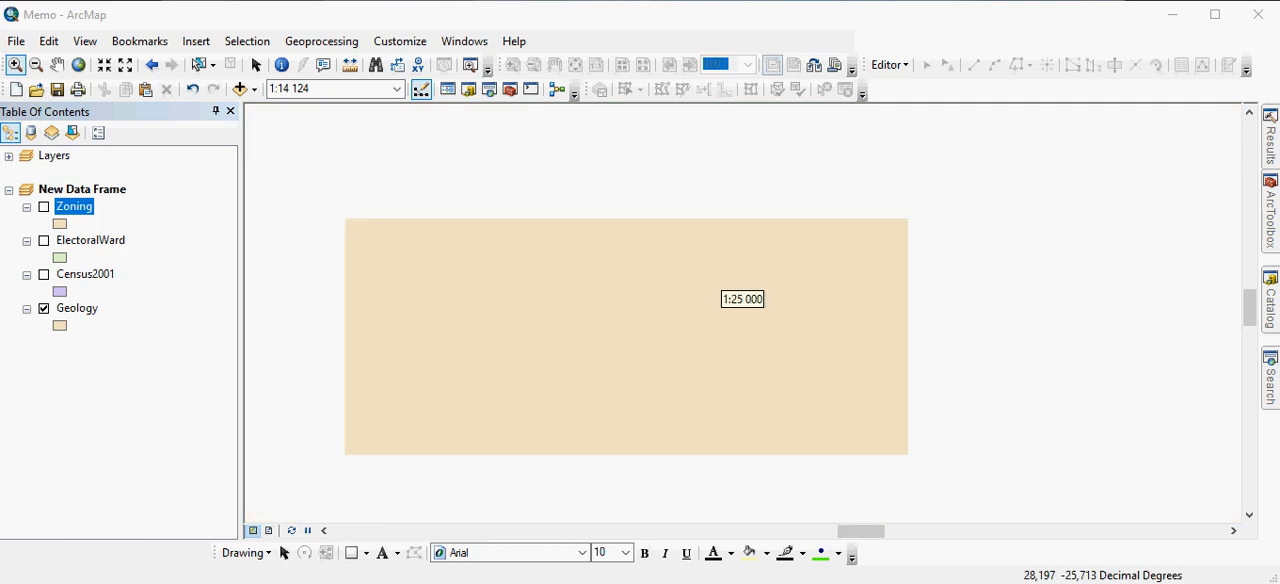
pyautogui.scroll(-1, 476, 368)
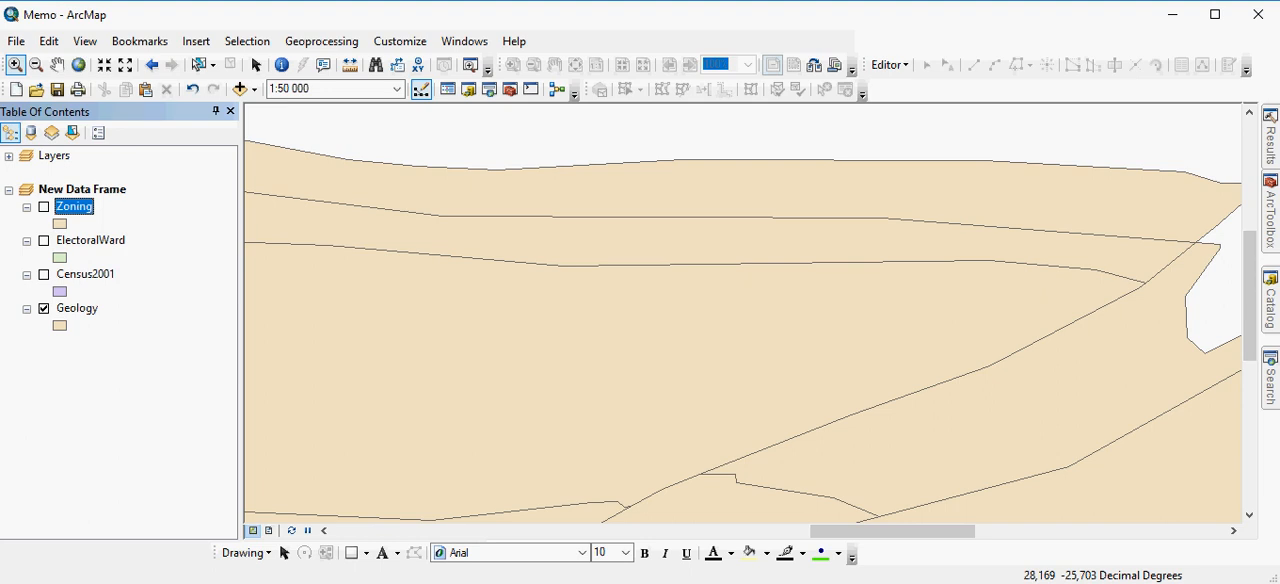
pyautogui.click(44, 207)
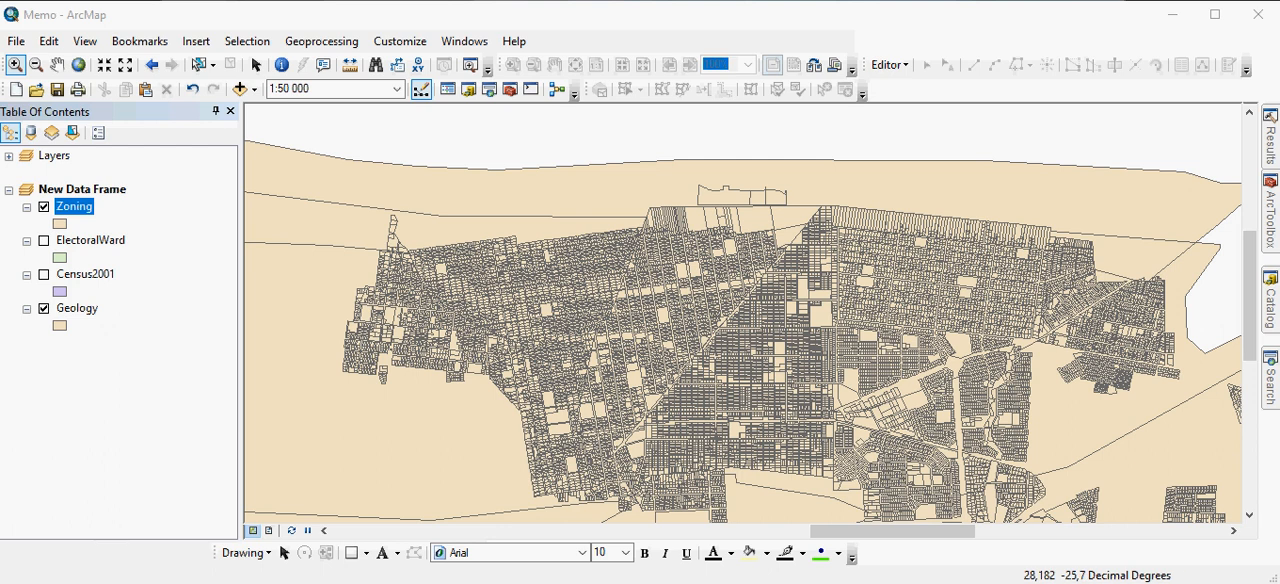
# Set up a join on the Zoning layer based on spatial location, with Geology as the layer to join
pyautogui.click(247, 41)
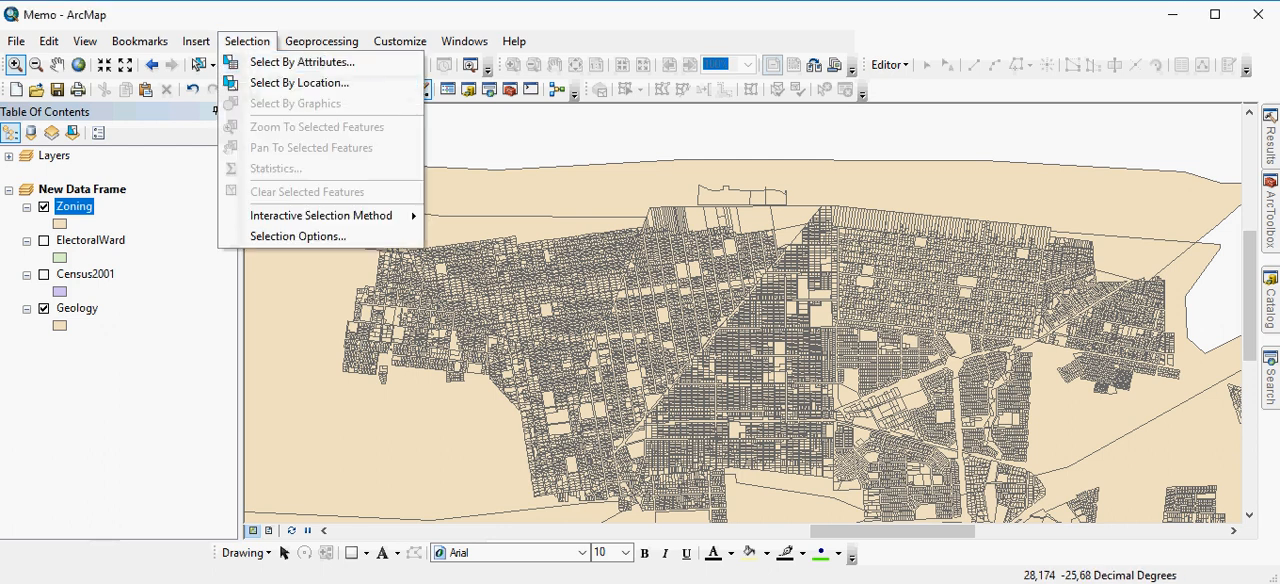
pyautogui.rightClick(80, 206)
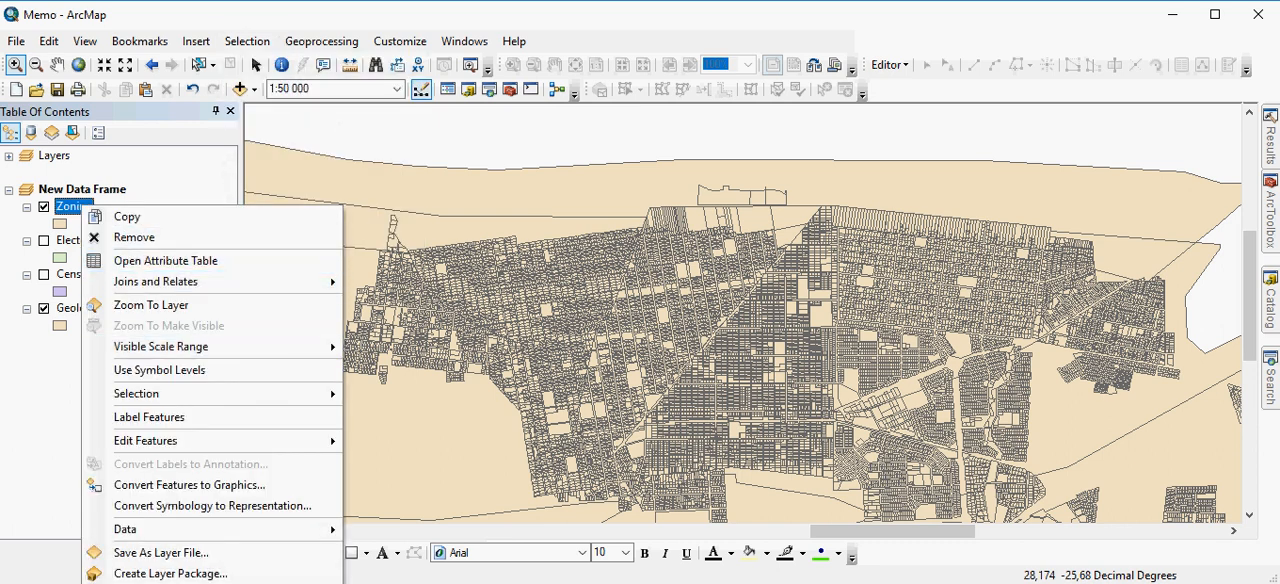
pyautogui.moveTo(250, 281)
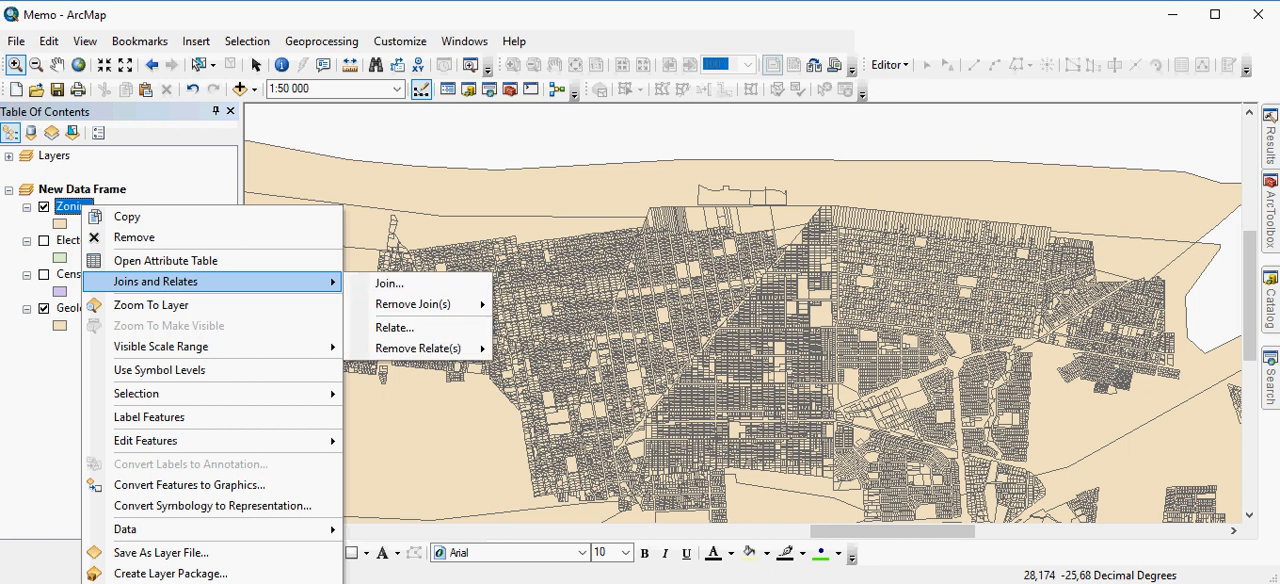
pyautogui.click(520, 281)
pyautogui.click(638, 110)
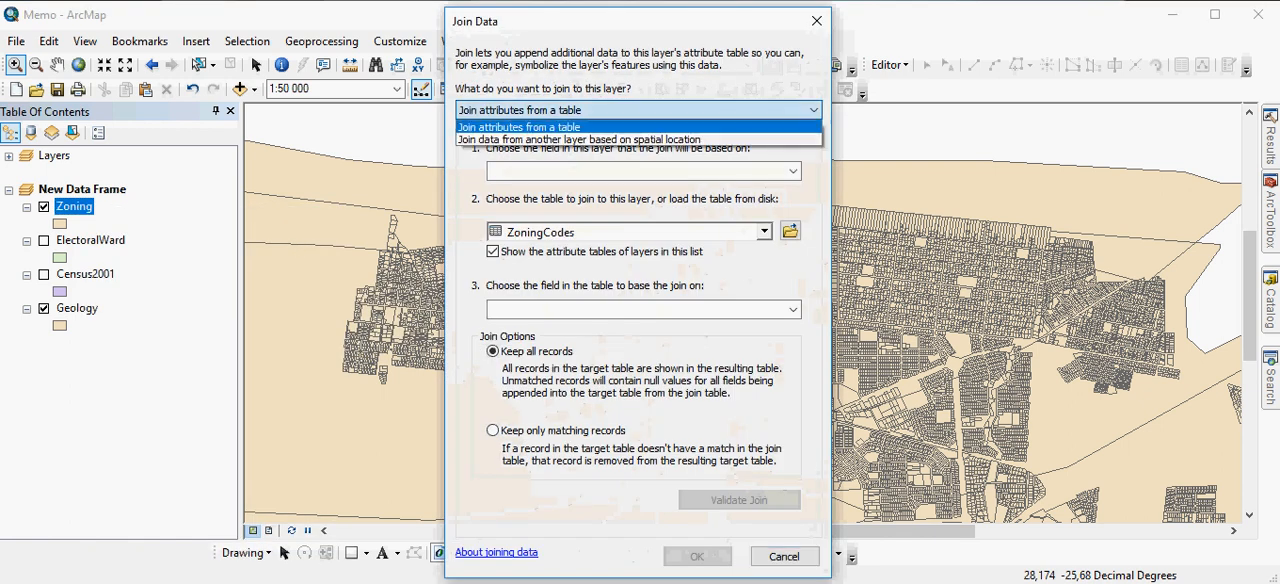
pyautogui.click(610, 139)
pyautogui.click(764, 174)
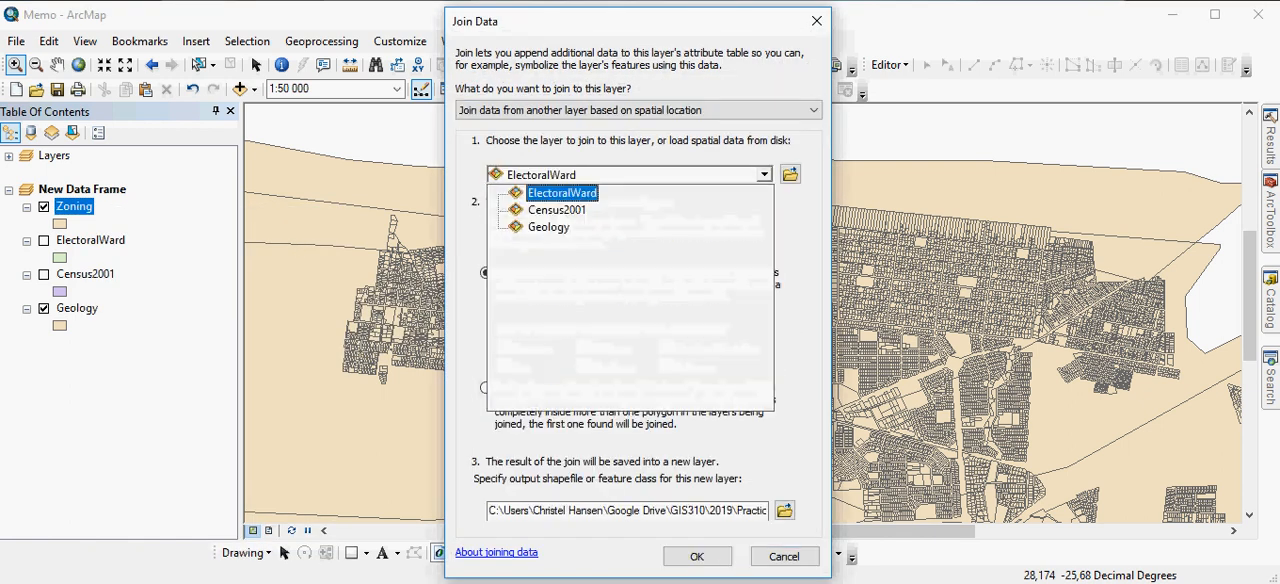
pyautogui.click(549, 227)
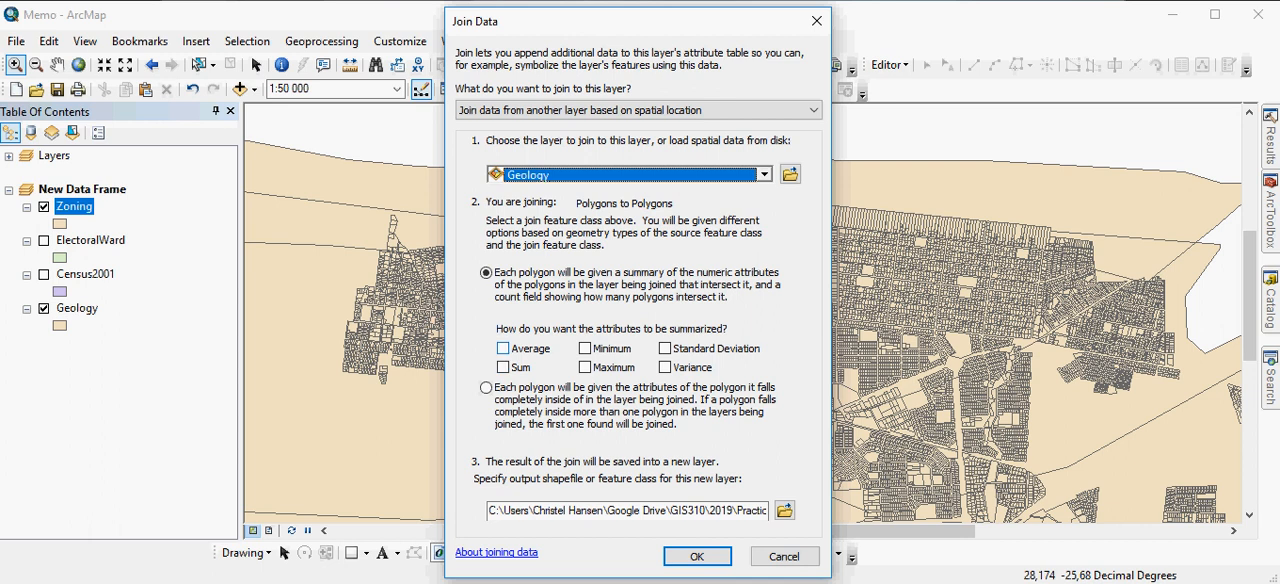
# Give each polygon a summary of the intersecting polygons' numeric attributes, summarized by Average
pyautogui.click(503, 348)
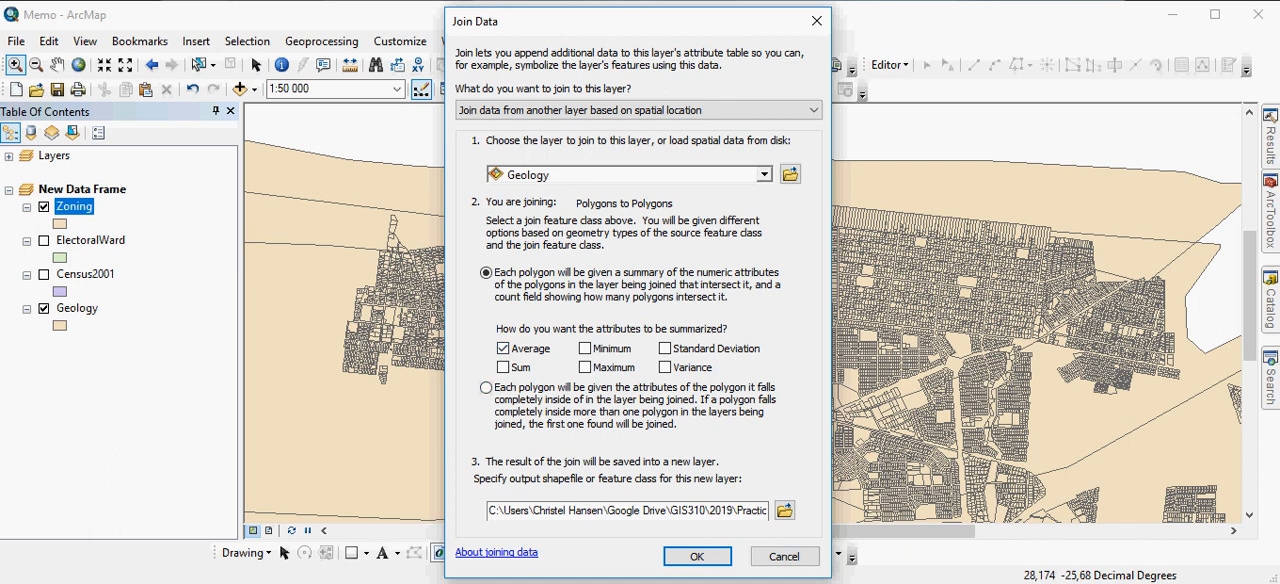
pyautogui.click(486, 388)
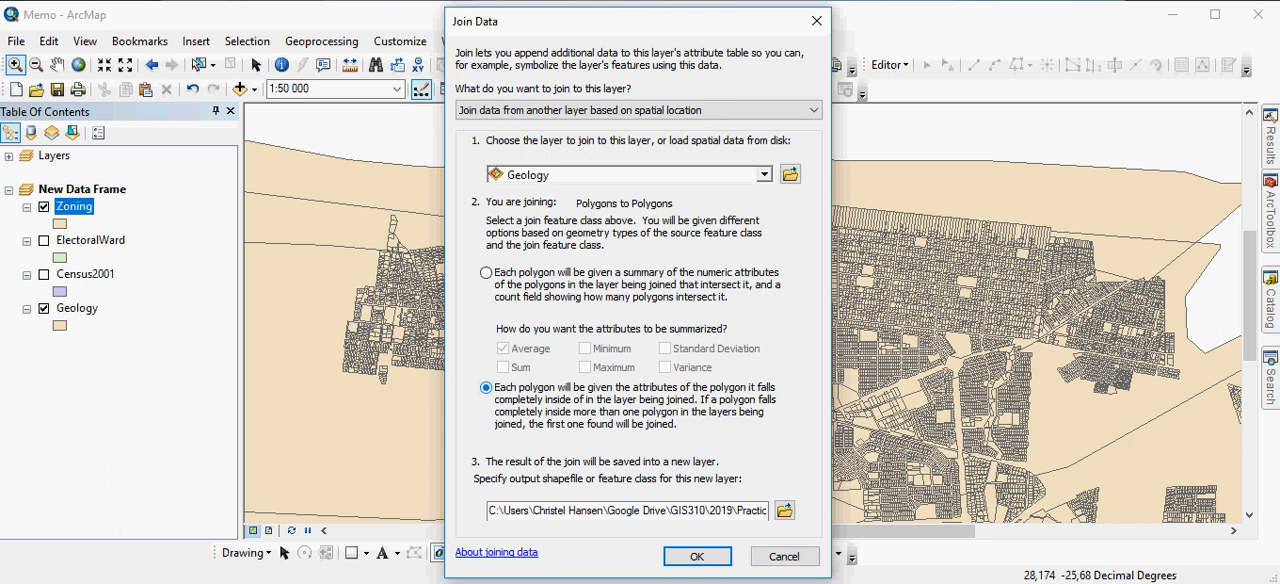
pyautogui.click(486, 272)
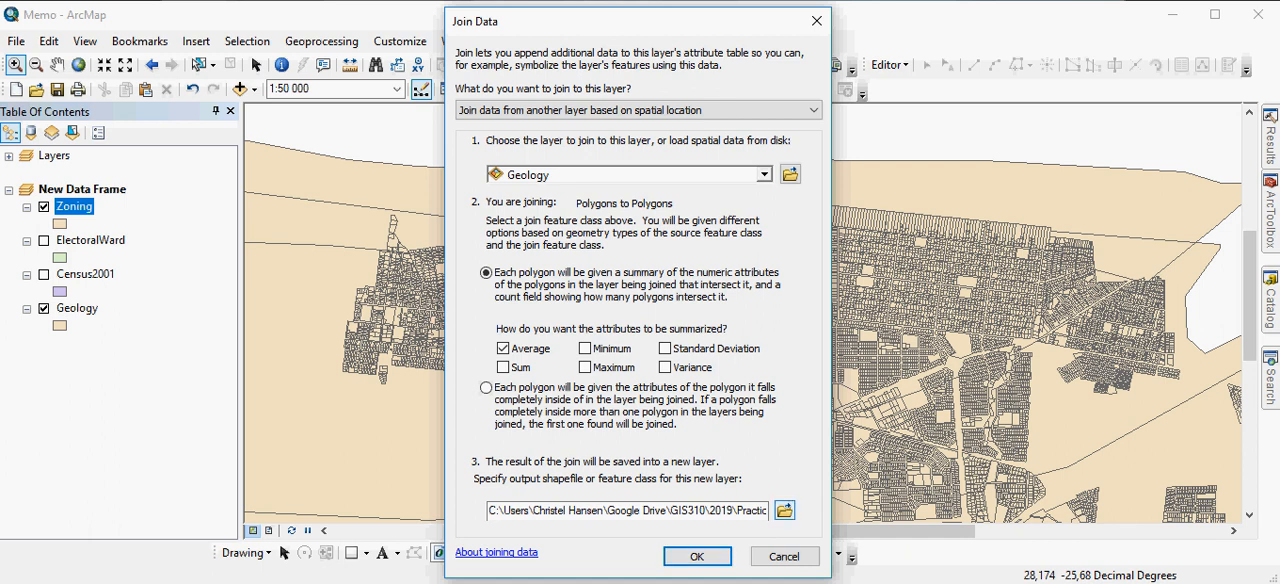
# Name the output shapefile Zoning_Geology in the Practical 2 folder and run the spatial join
pyautogui.click(784, 510)
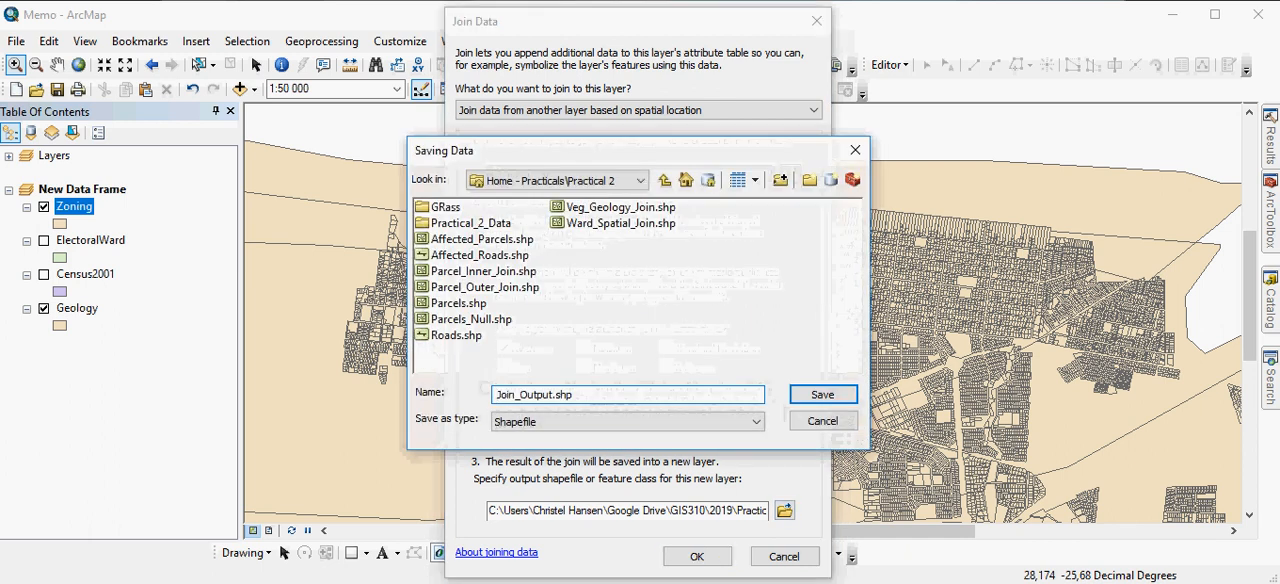
pyautogui.write('Zoning_Geolog')
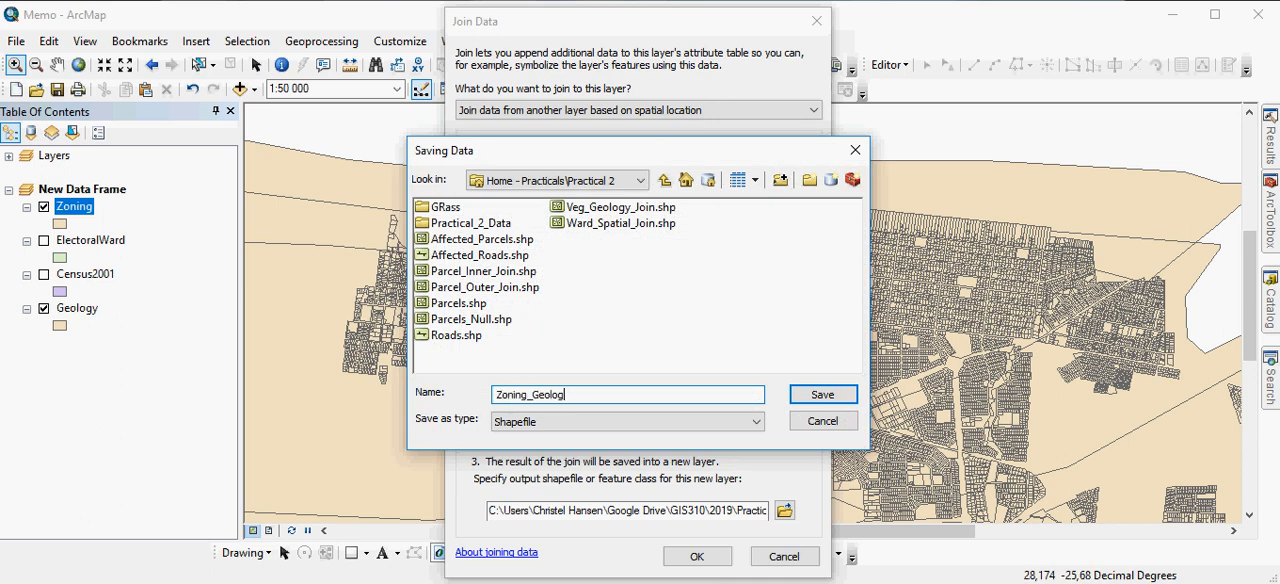
pyautogui.write('y')
pyautogui.press('Return')
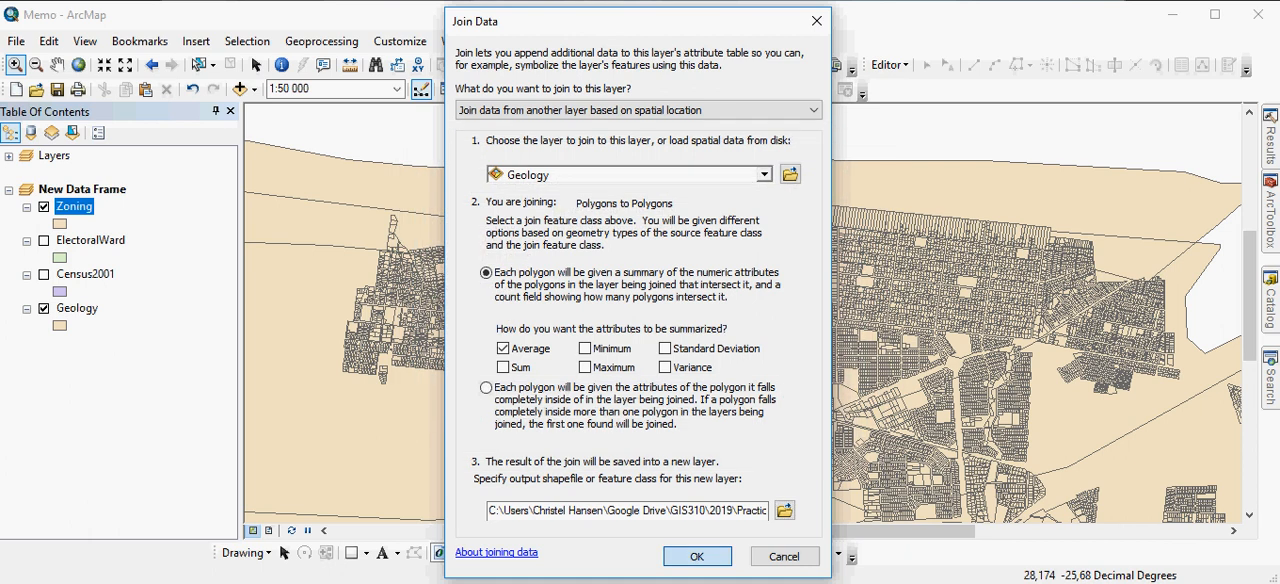
pyautogui.press('Return')
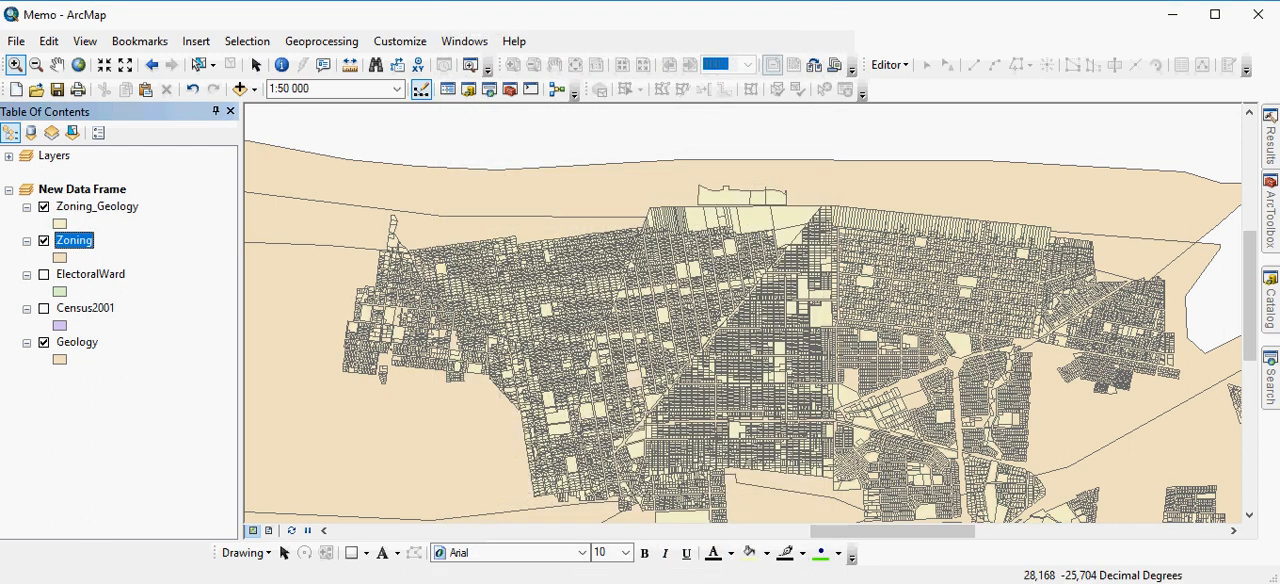
# Hide the Zoning and Geology layers and open the Zoning_Geology attribute table to review the averaged geology fields
pyautogui.click(43, 342)
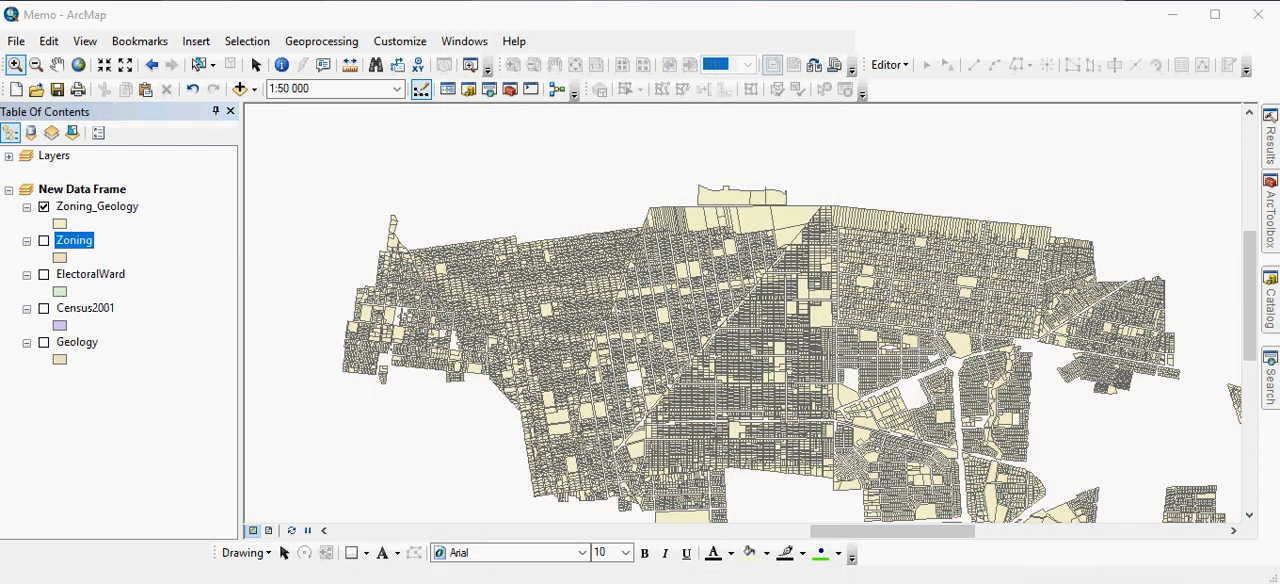
pyautogui.rightClick(100, 206)
pyautogui.click(170, 262)
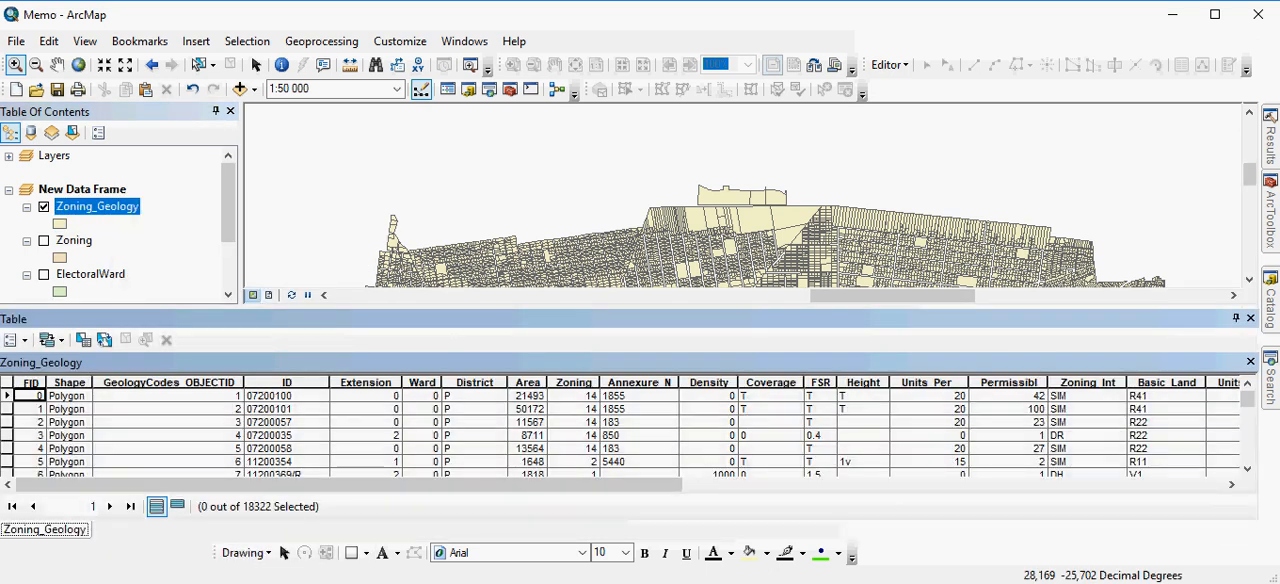
pyautogui.moveTo(370, 485); pyautogui.dragTo(911, 485)
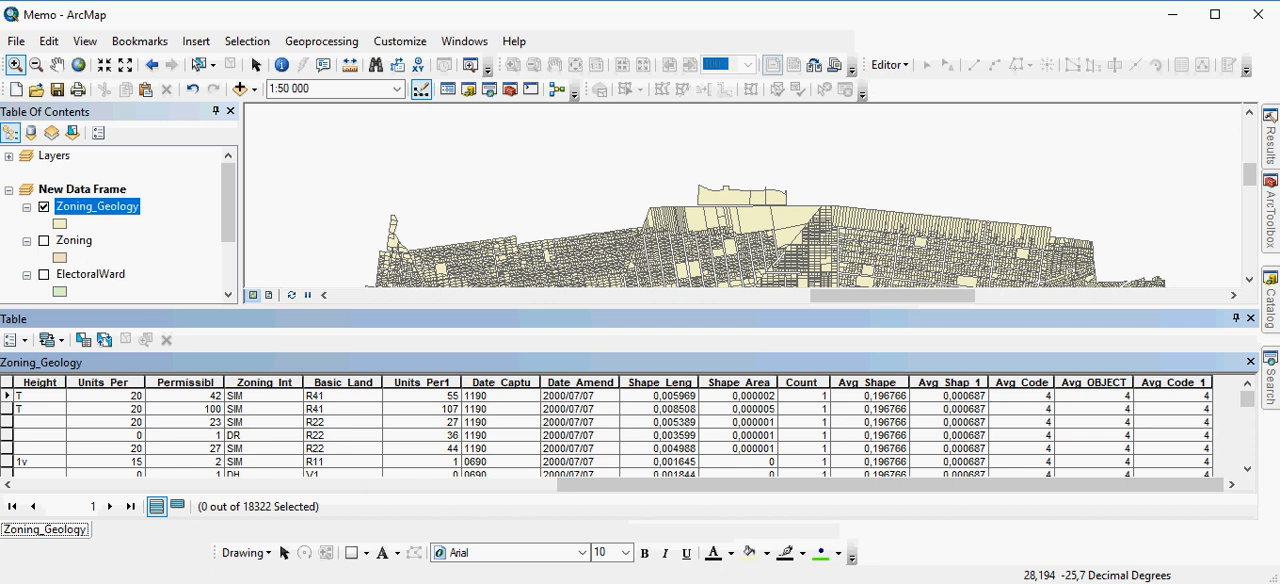
pyautogui.scroll(-8, 620, 430)
pyautogui.scroll(7, 620, 430)
pyautogui.scroll(1, 620, 430)
# Set up a join of attributes from the GeologyCodes table to the Zoning_Geology layer
pyautogui.rightClick(95, 207)
pyautogui.moveTo(230, 285)
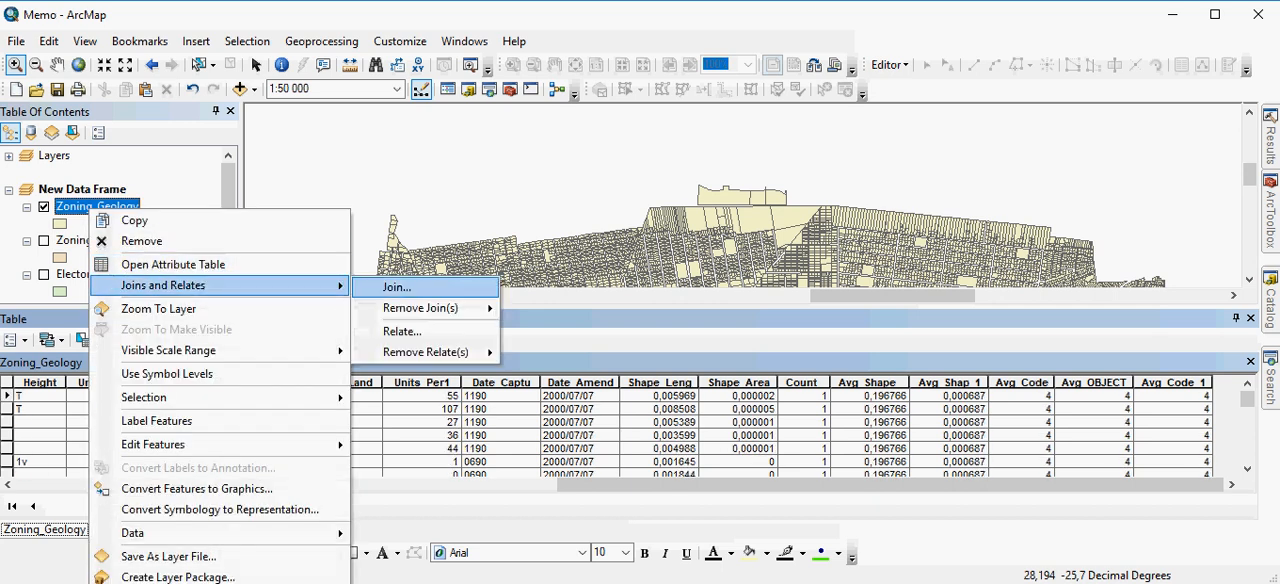
pyautogui.click(396, 287)
pyautogui.click(764, 174)
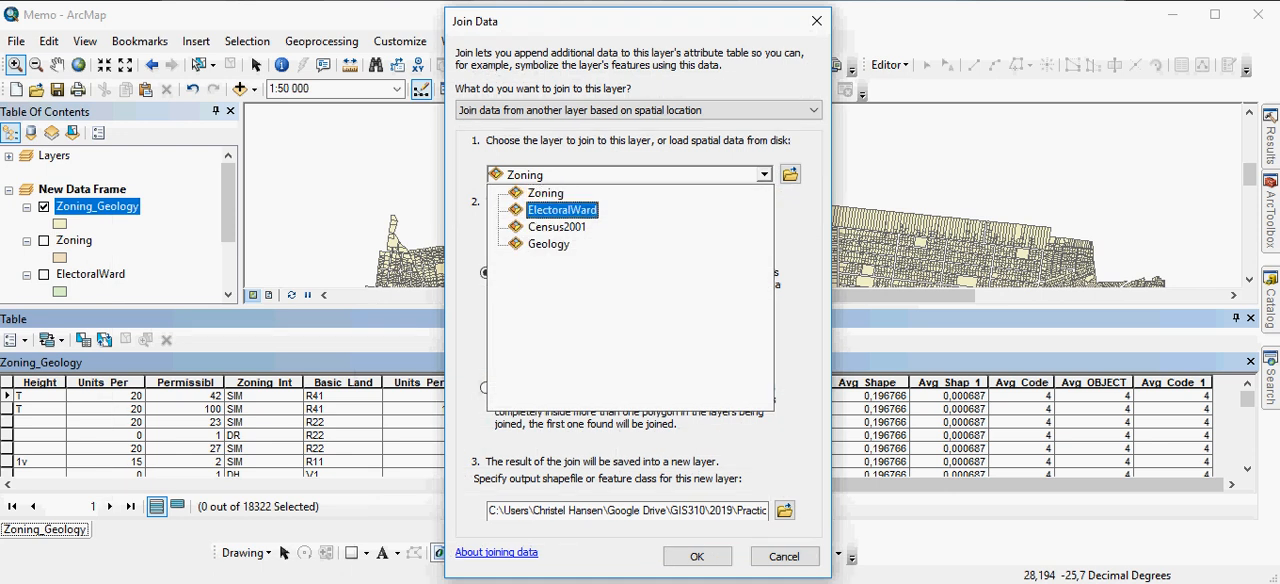
pyautogui.click(545, 193)
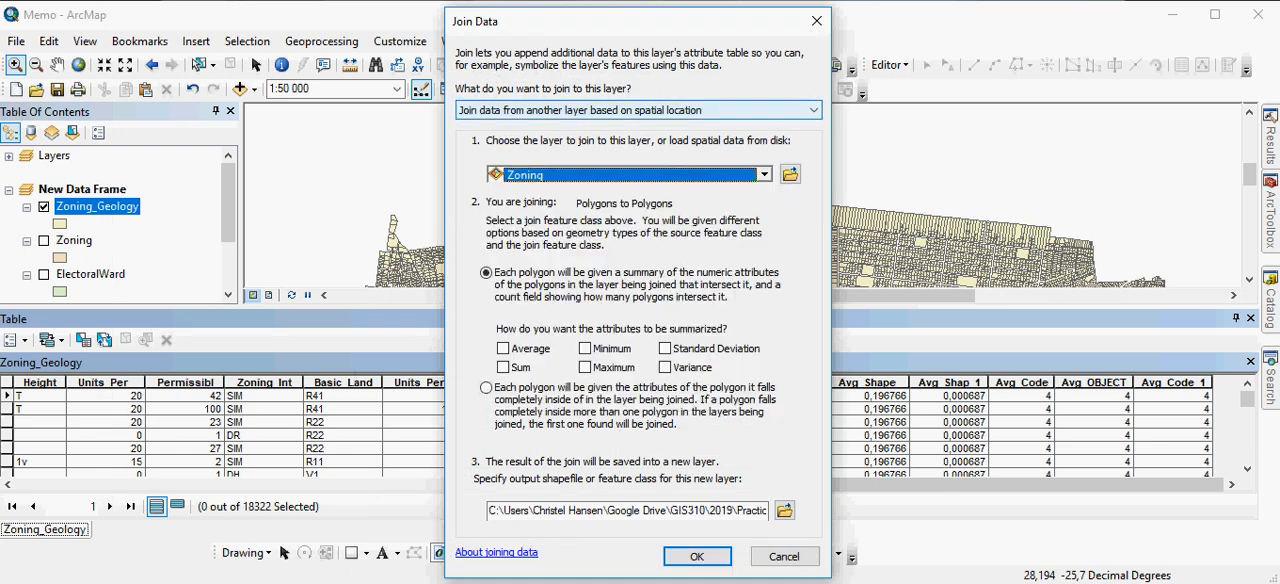
pyautogui.click(638, 110)
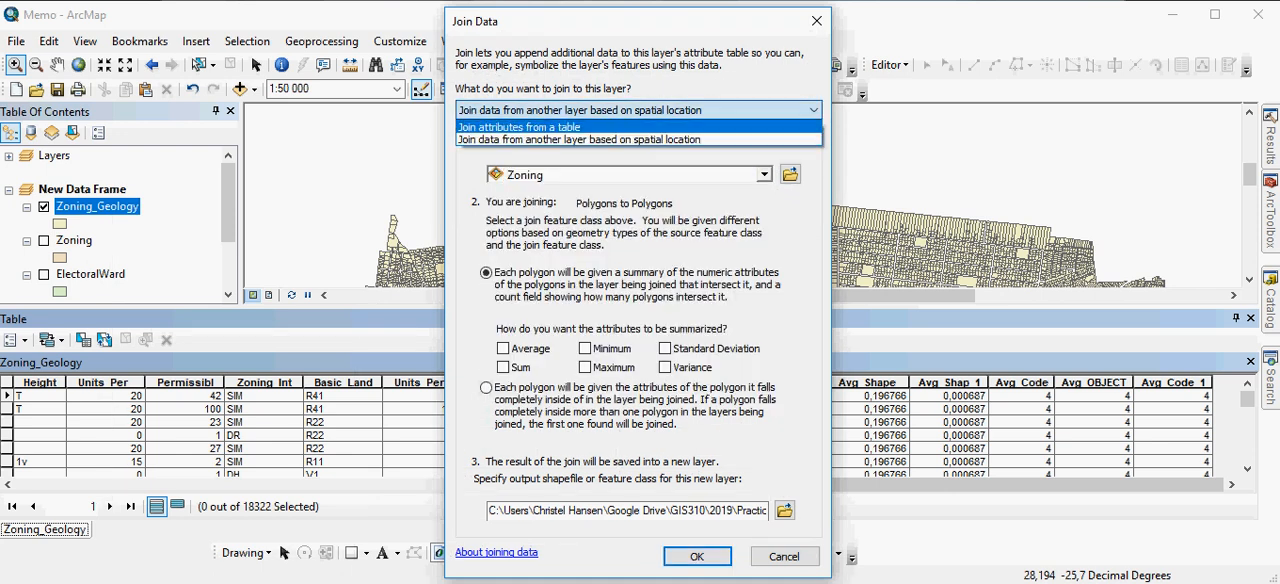
pyautogui.click(520, 127)
pyautogui.click(764, 232)
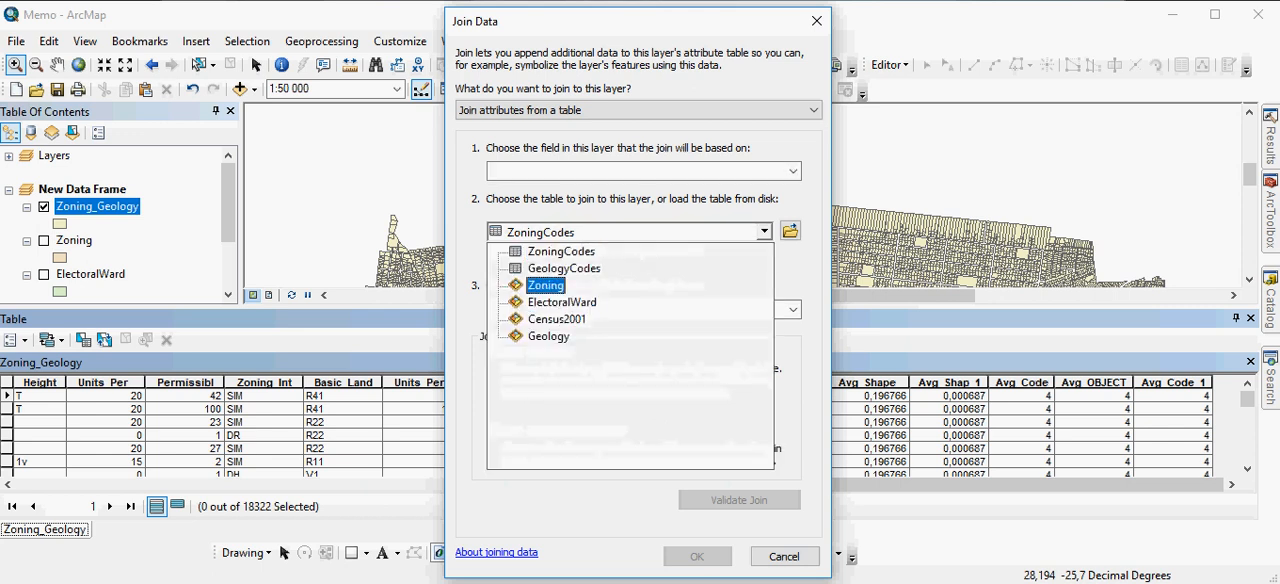
pyautogui.click(563, 268)
# Base the join on the layer's Avg_Code field and the table's Code field, and run it
pyautogui.click(792, 171)
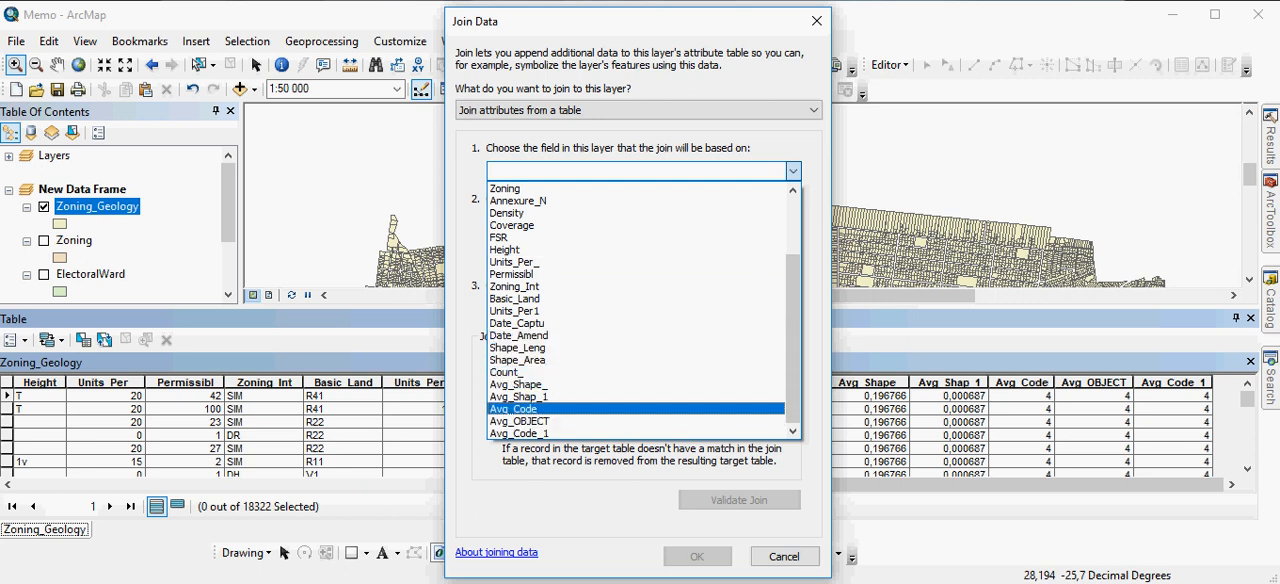
pyautogui.click(513, 408)
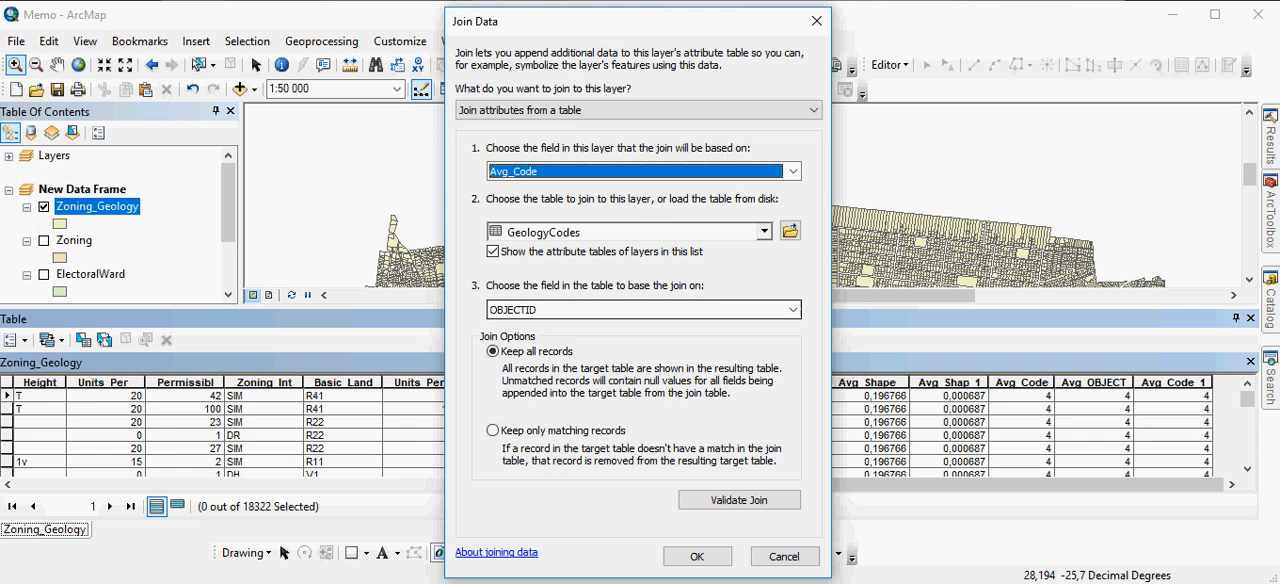
pyautogui.click(644, 310)
pyautogui.click(530, 338)
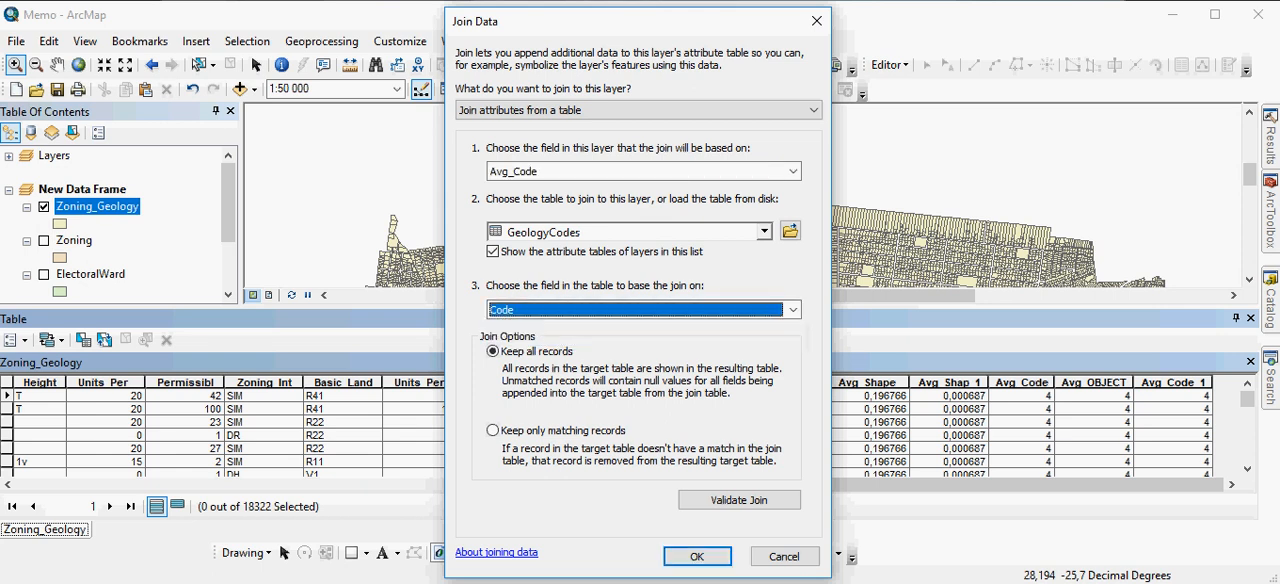
pyautogui.click(697, 556)
# Examine the joined Description column in the Zoning_Geology table, selecting the first record and zooming to its parcel
pyautogui.moveTo(690, 485); pyautogui.dragTo(1141, 485)
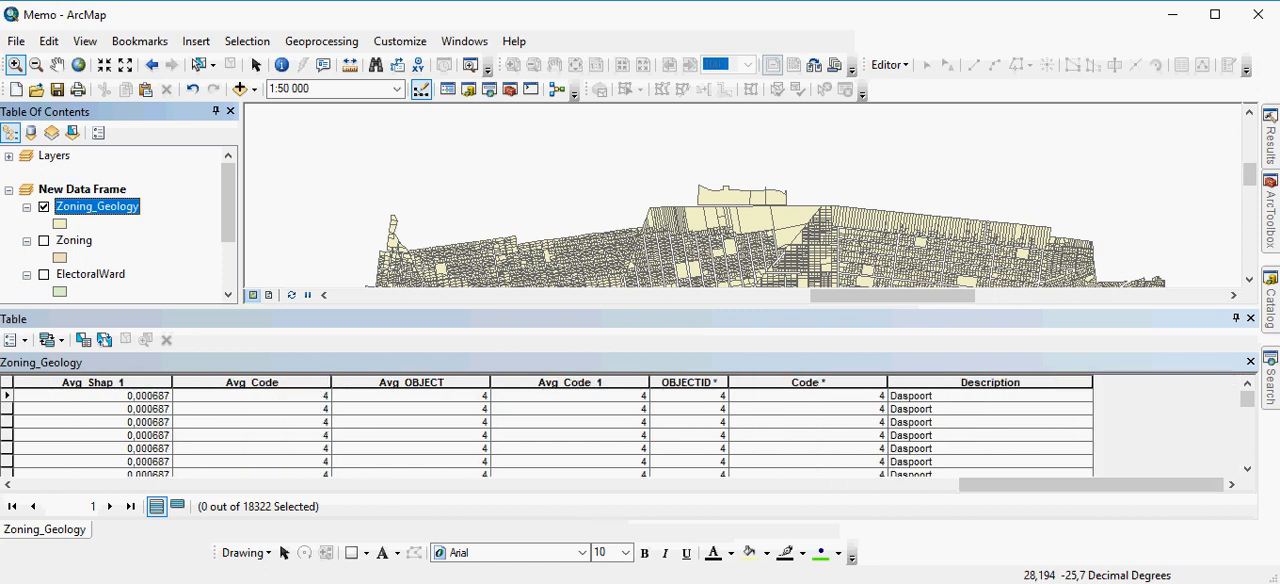
pyautogui.click(7, 396)
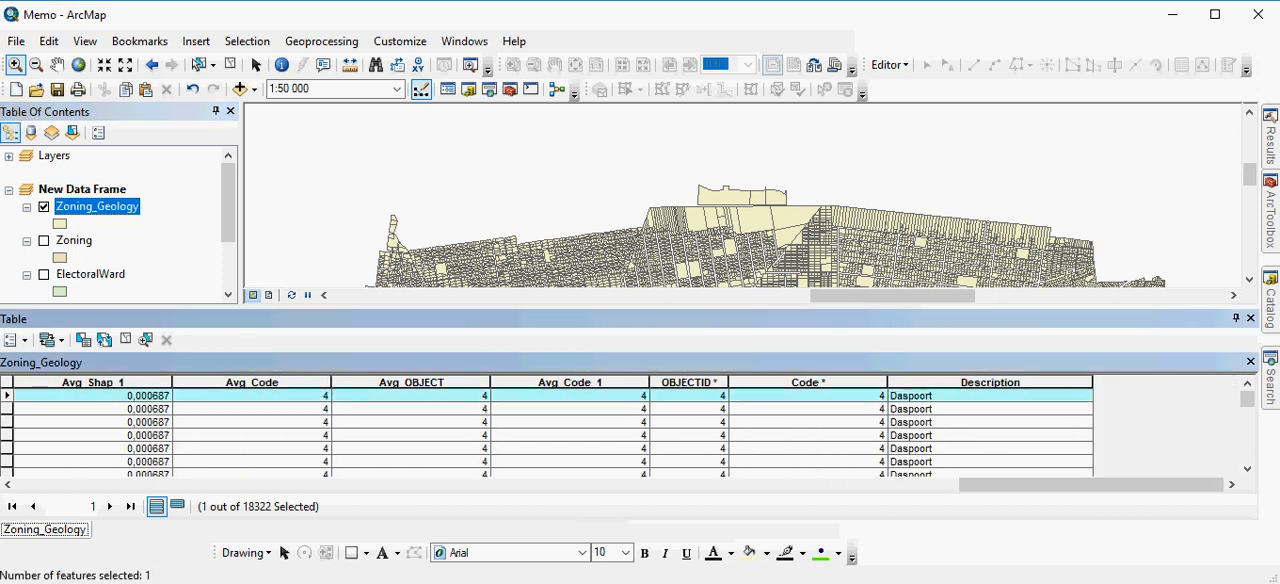
pyautogui.doubleClick(7, 396)
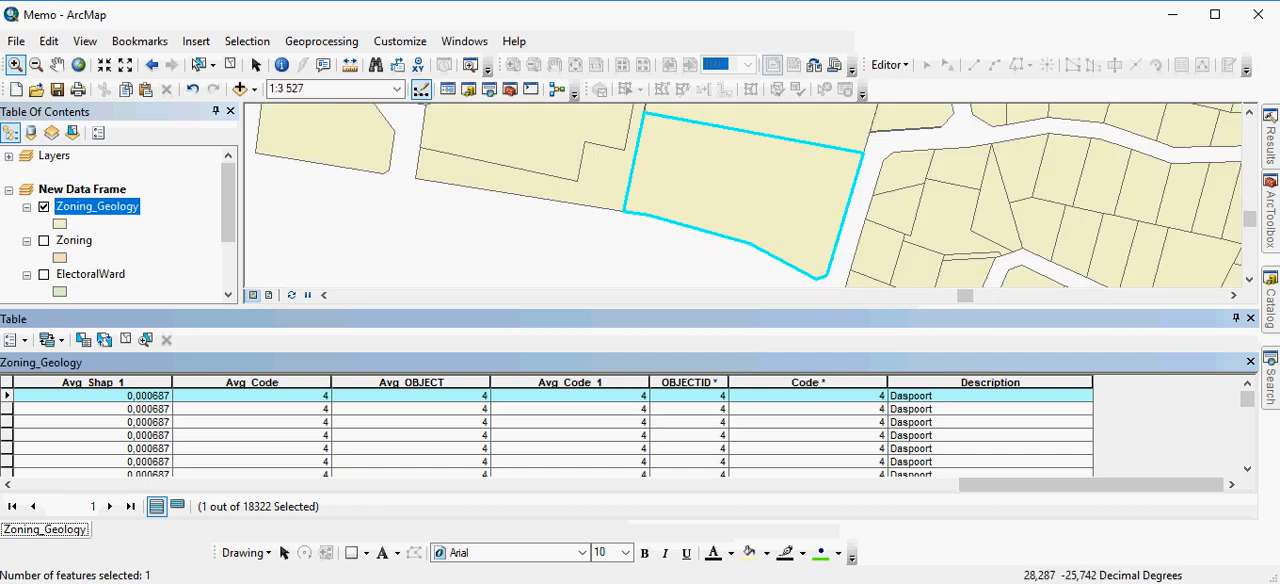
pyautogui.scroll(-5, 546, 430)
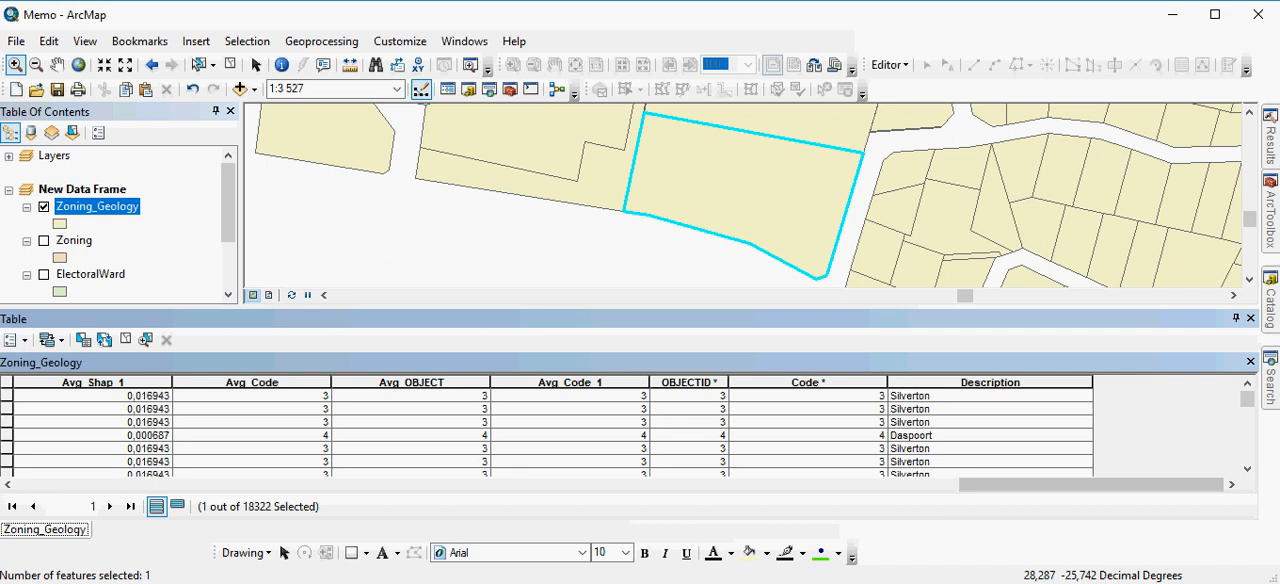
pyautogui.rightClick(127, 208)
pyautogui.moveTo(330, 286)
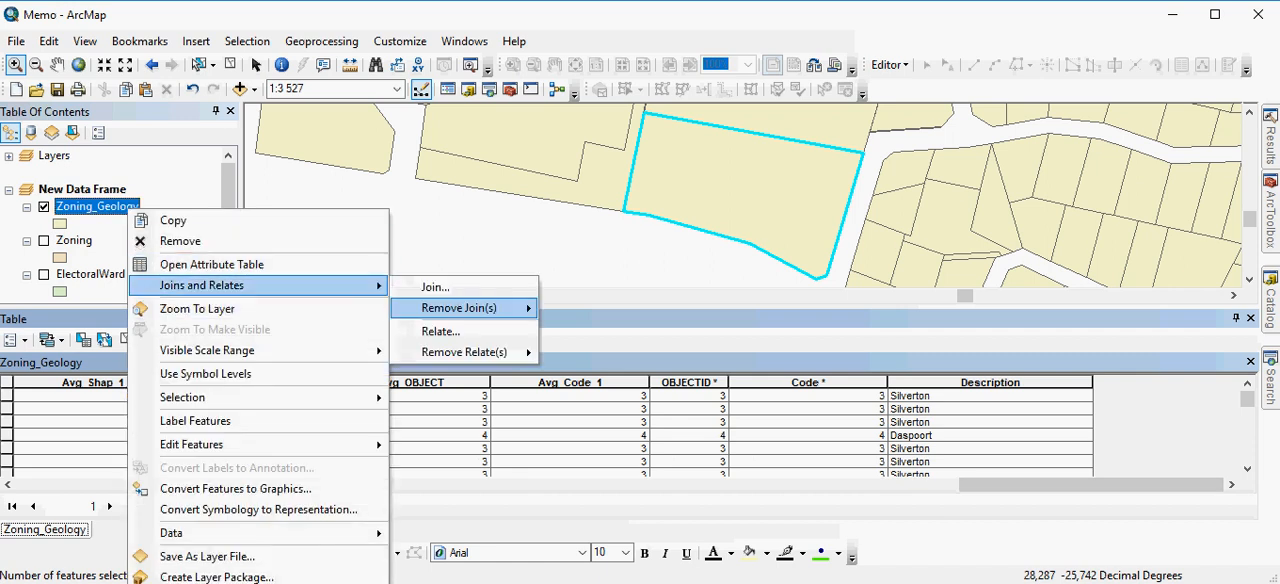
pyautogui.click(436, 287)
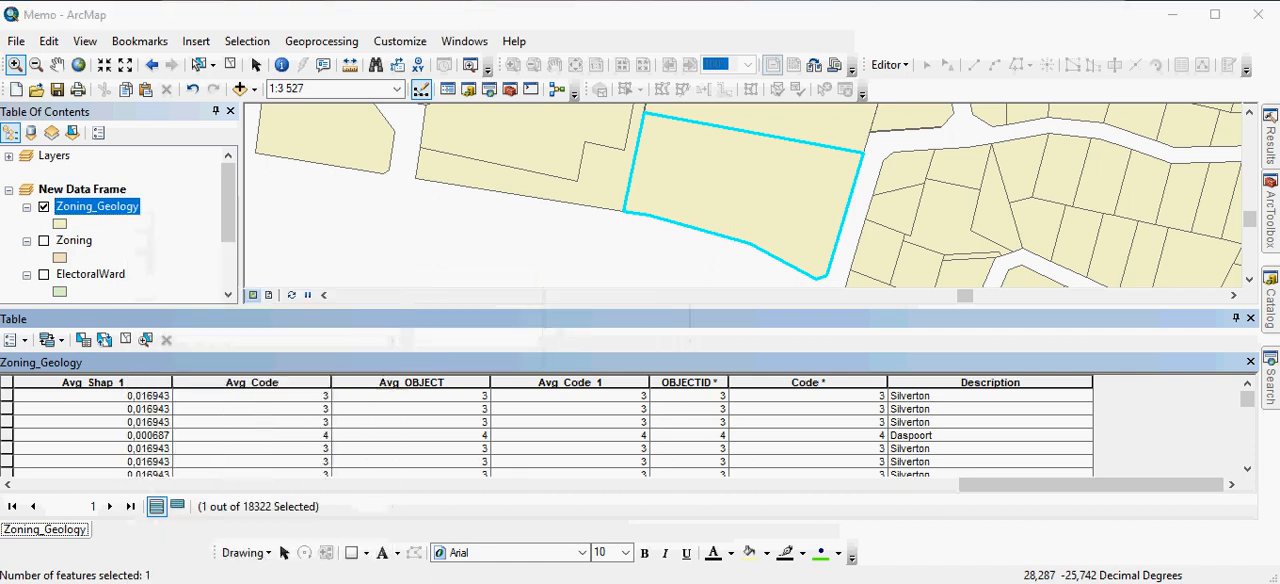
pyautogui.click(793, 171)
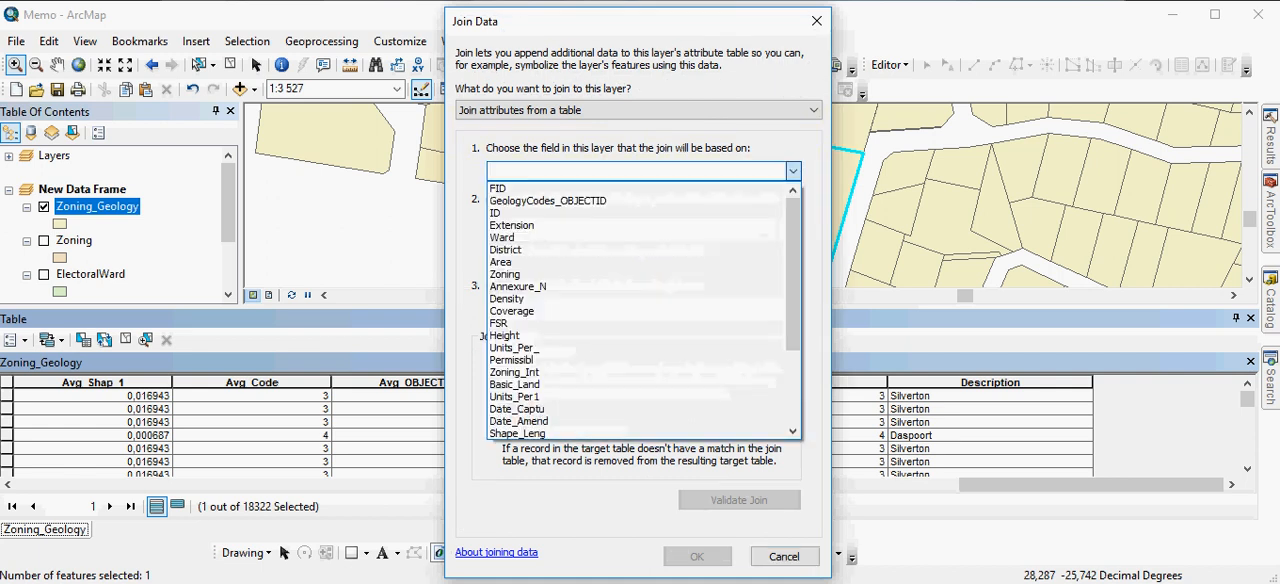
pyautogui.press('Escape')
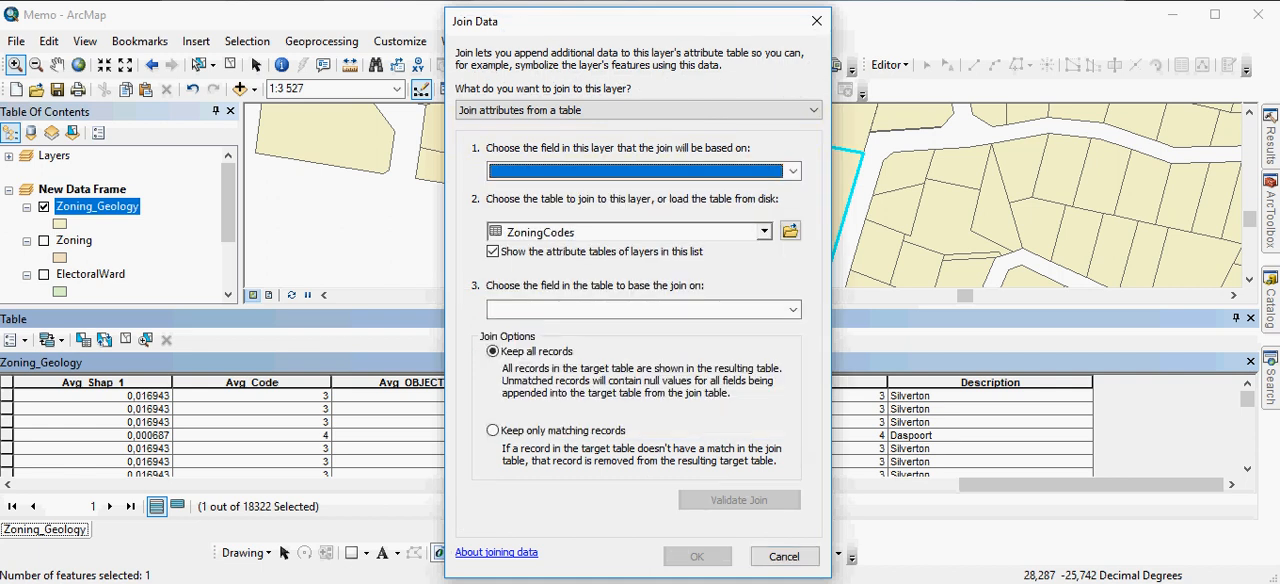
pyautogui.click(784, 556)
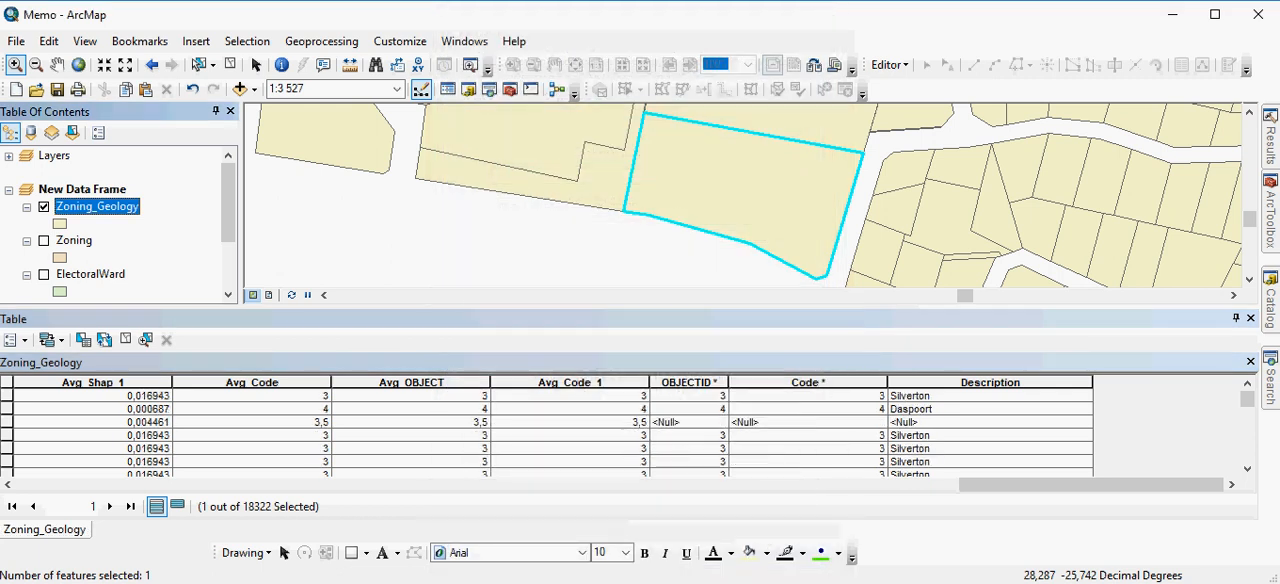
# Select the Zoning_Geology record with a null Description and zoom to its parcel to examine it
pyautogui.click(7, 422)
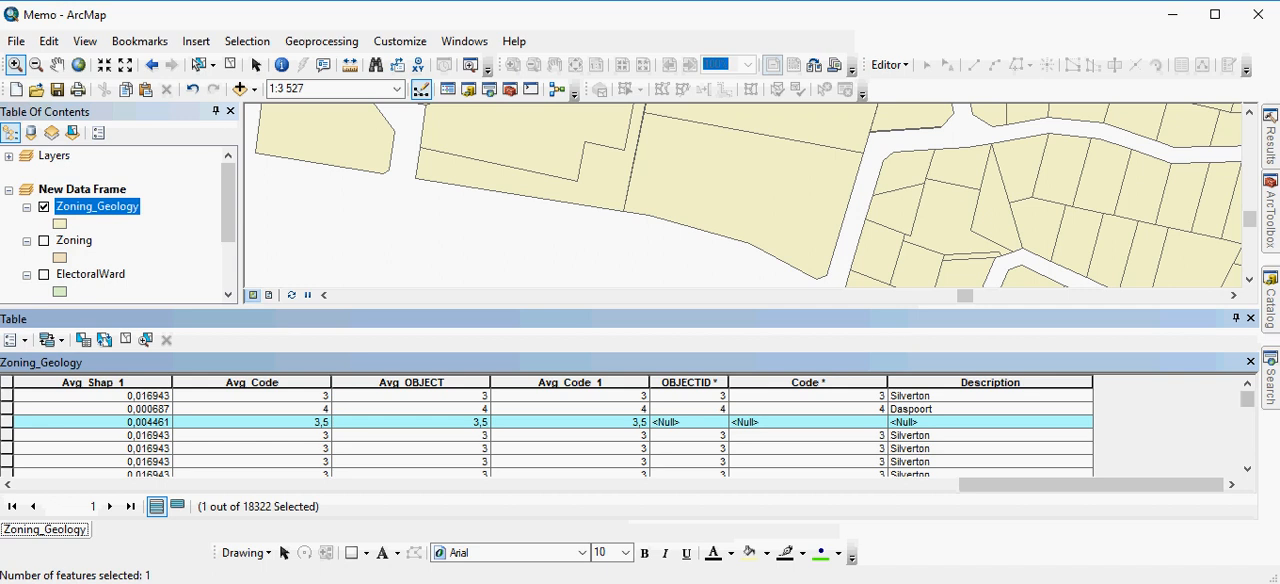
pyautogui.click(146, 340)
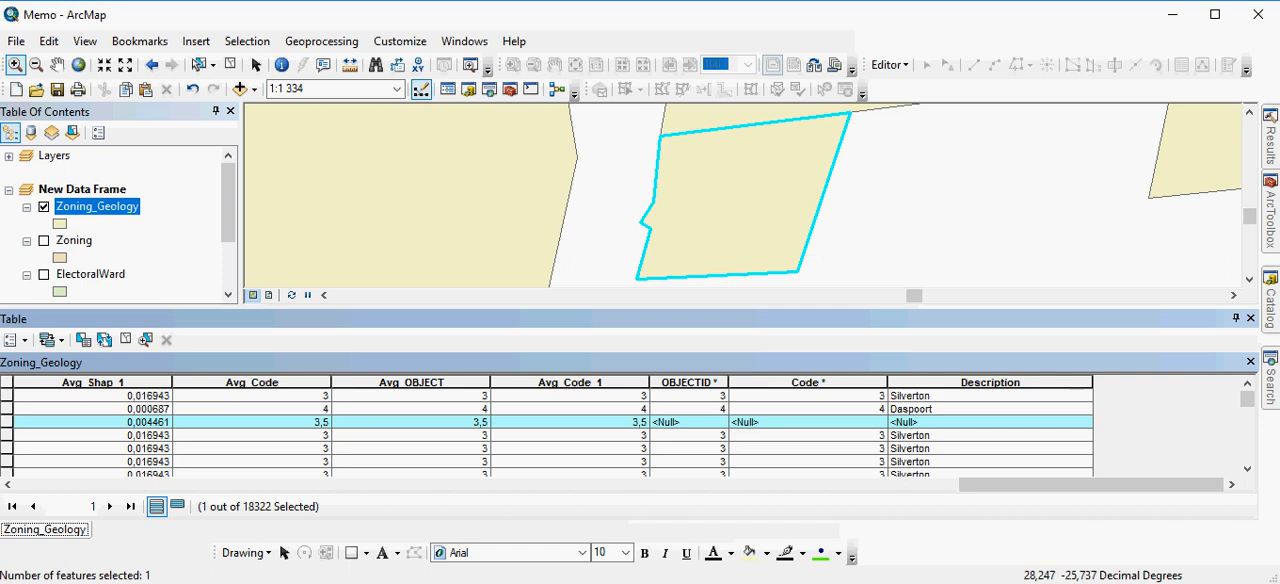
pyautogui.scroll(-2, 568, 430)
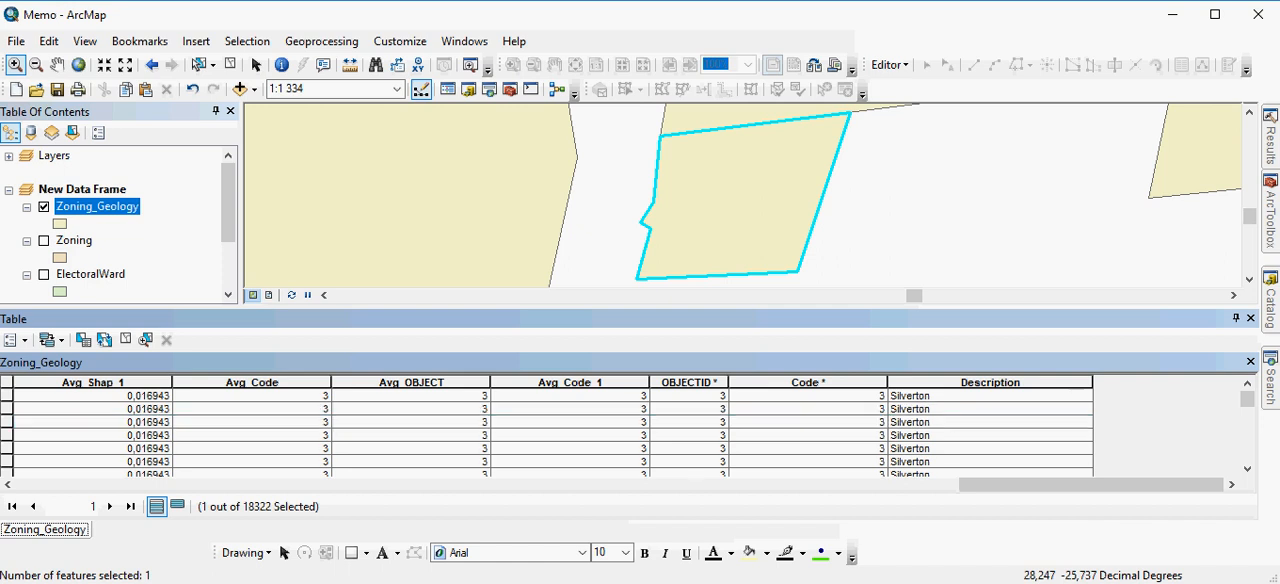
# Select the Zoning_Geology records by attributes with the clause GeologyCodes.Code IS NULL
pyautogui.click(14, 340)
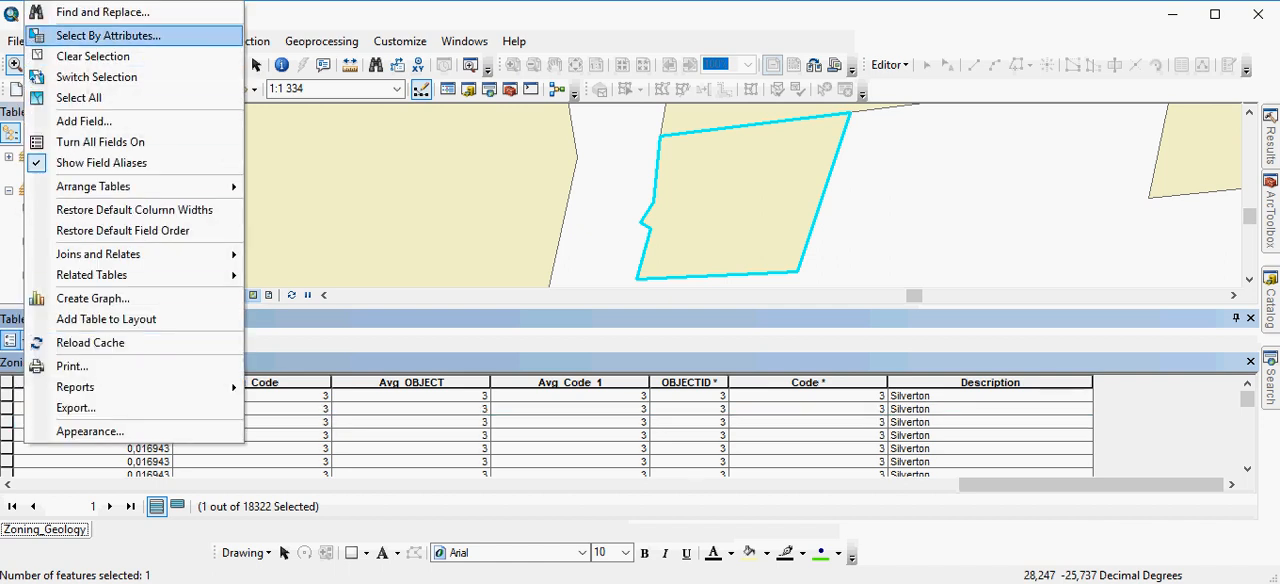
pyautogui.click(95, 36)
pyautogui.scroll(-6, 178, 155)
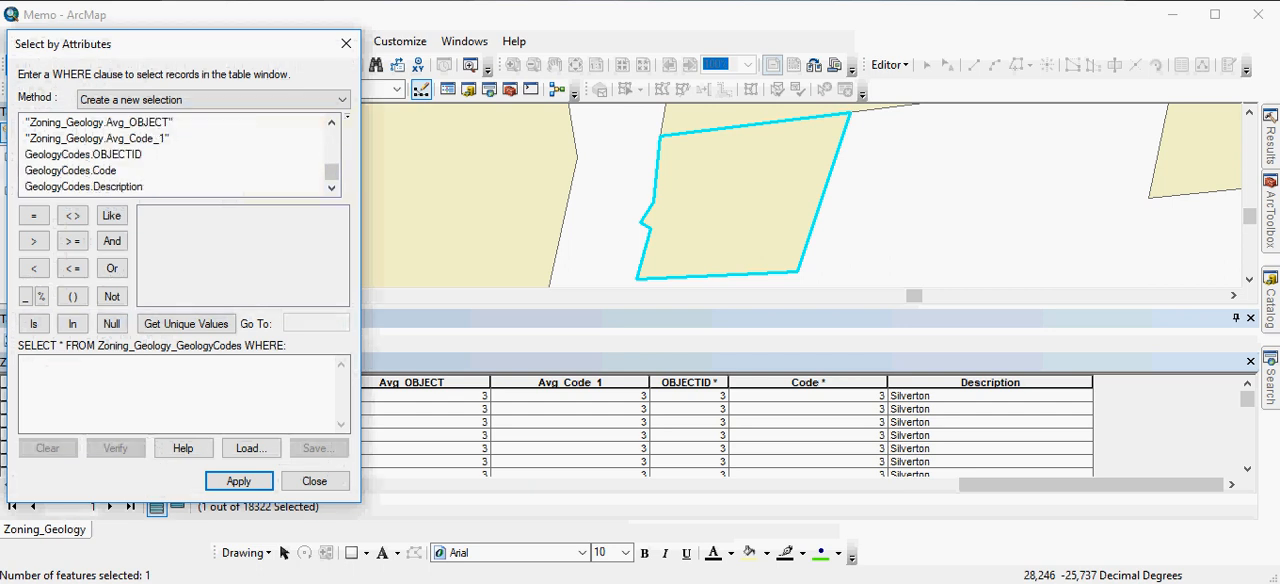
pyautogui.doubleClick(70, 170)
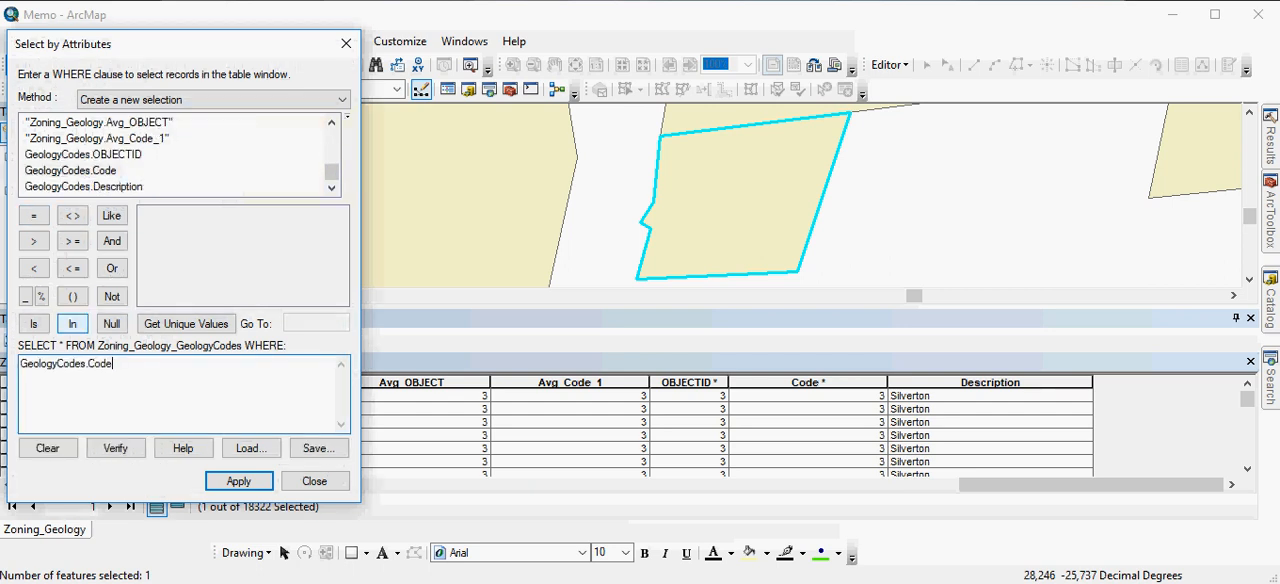
pyautogui.click(33, 323)
pyautogui.write('NULL')
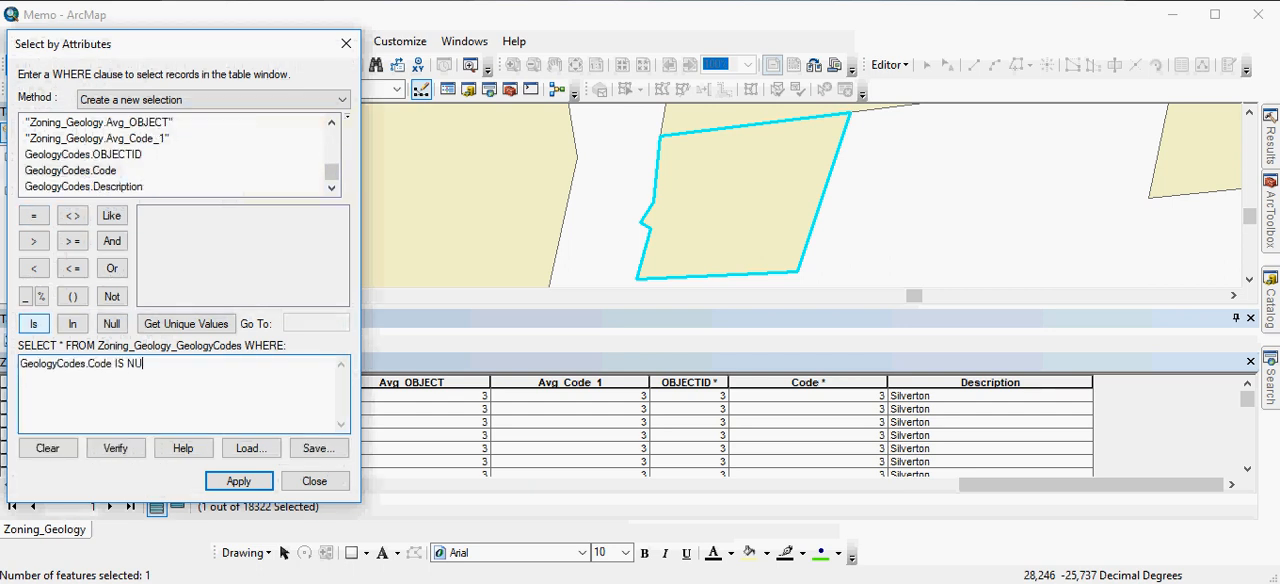
pyautogui.click(238, 481)
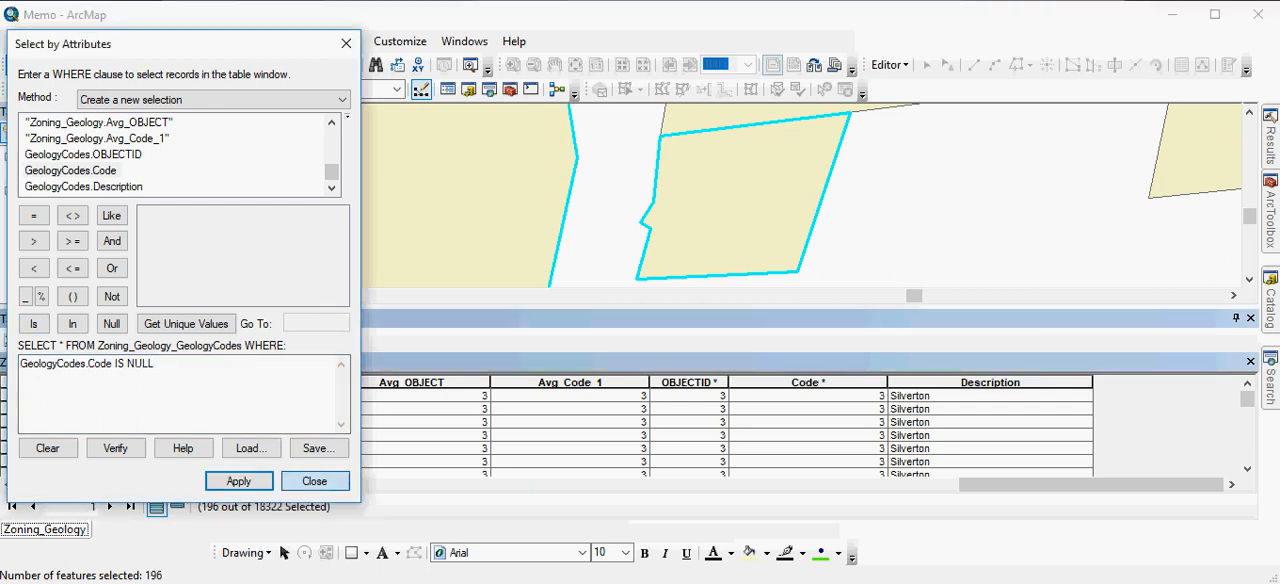
pyautogui.click(314, 481)
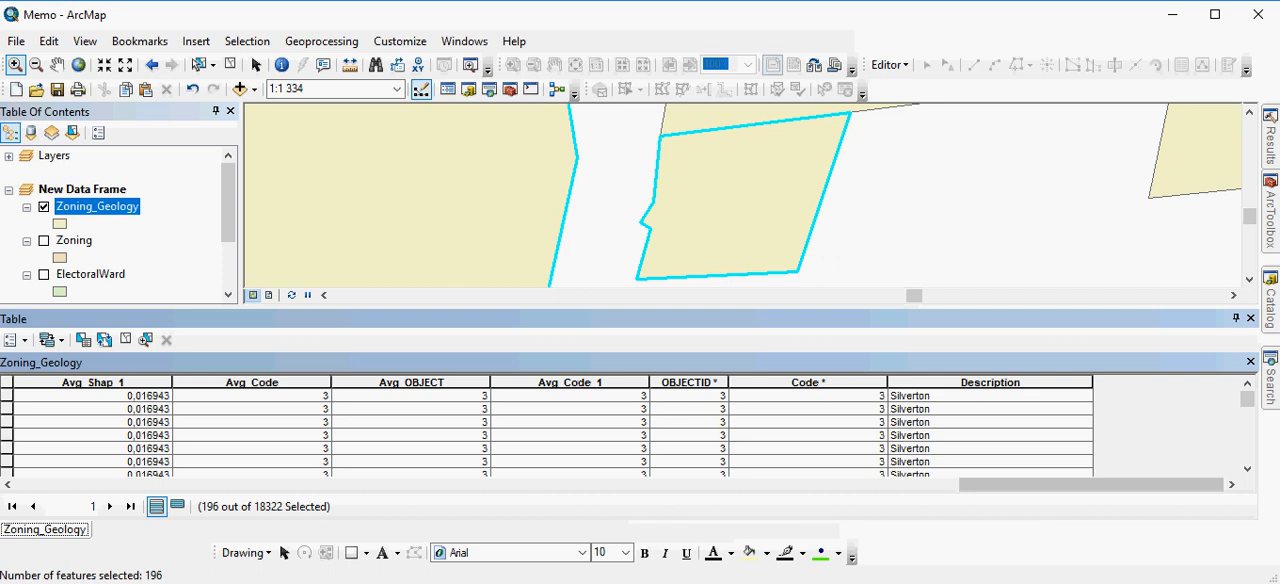
# Show only the selected records in the table and zoom the map to the full Zoning_Geology layer
pyautogui.click(177, 506)
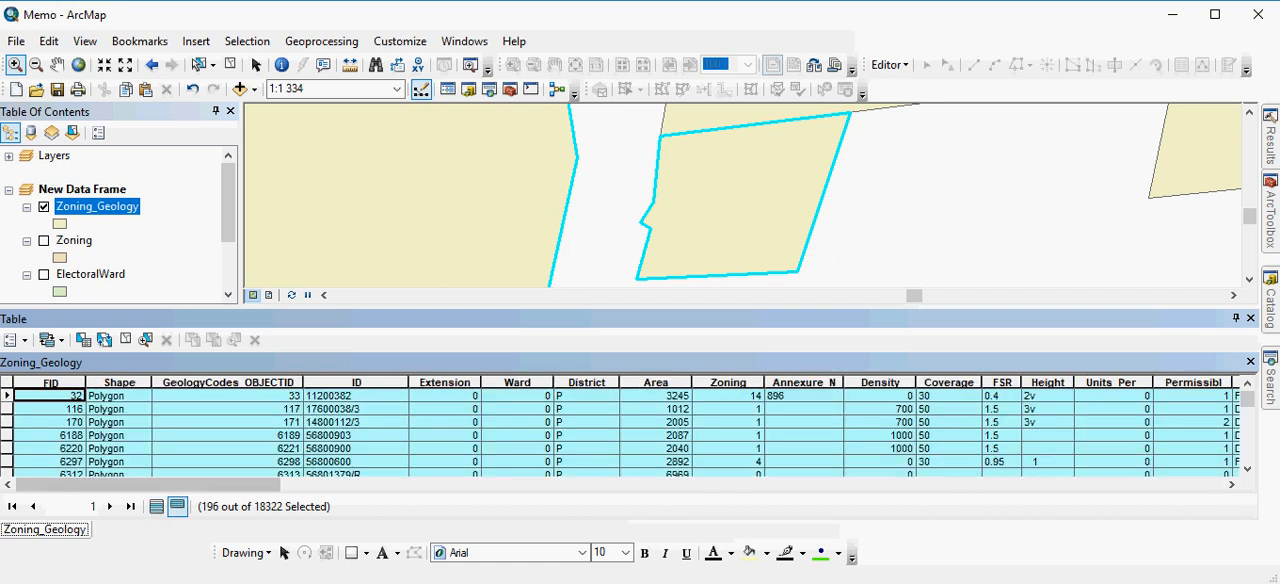
pyautogui.rightClick(98, 206)
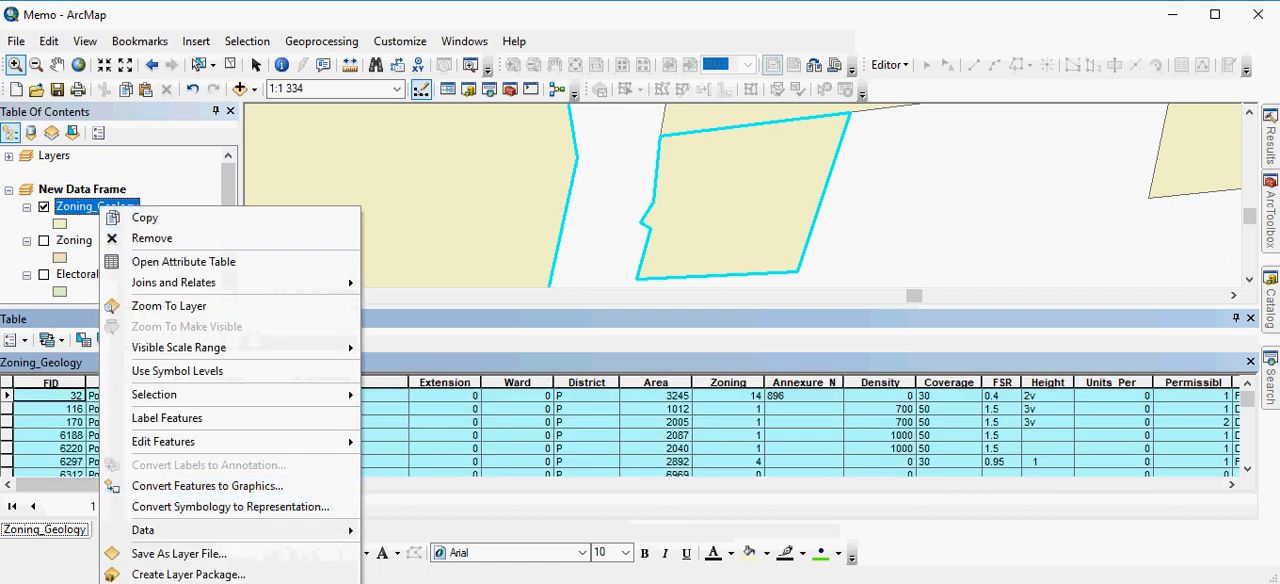
pyautogui.moveTo(300, 530)
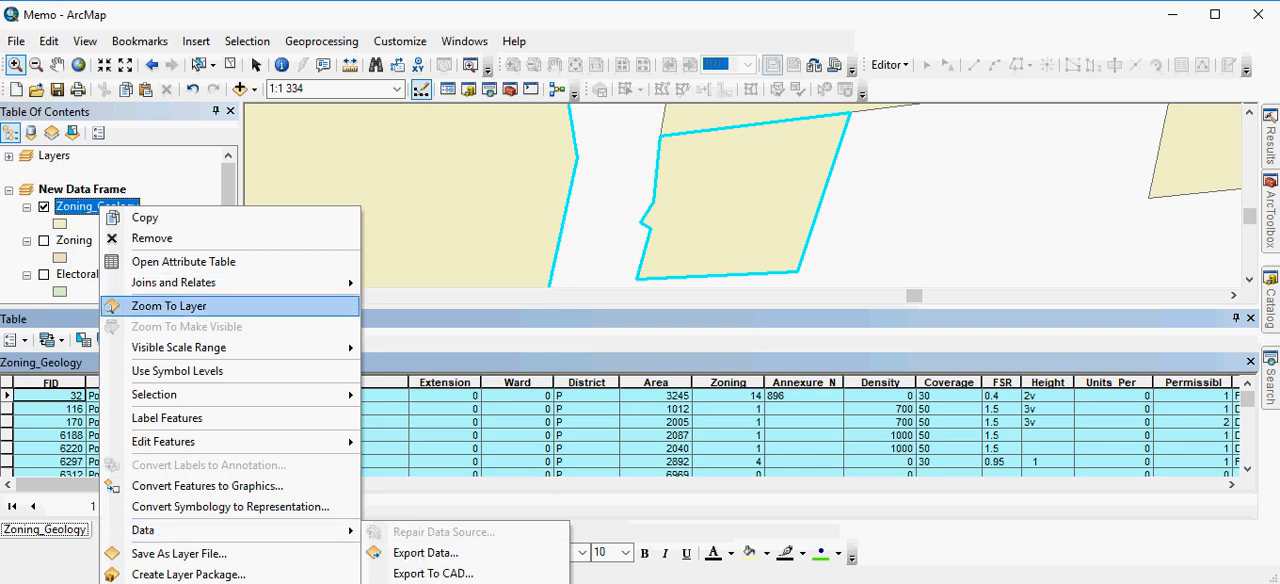
pyautogui.click(168, 305)
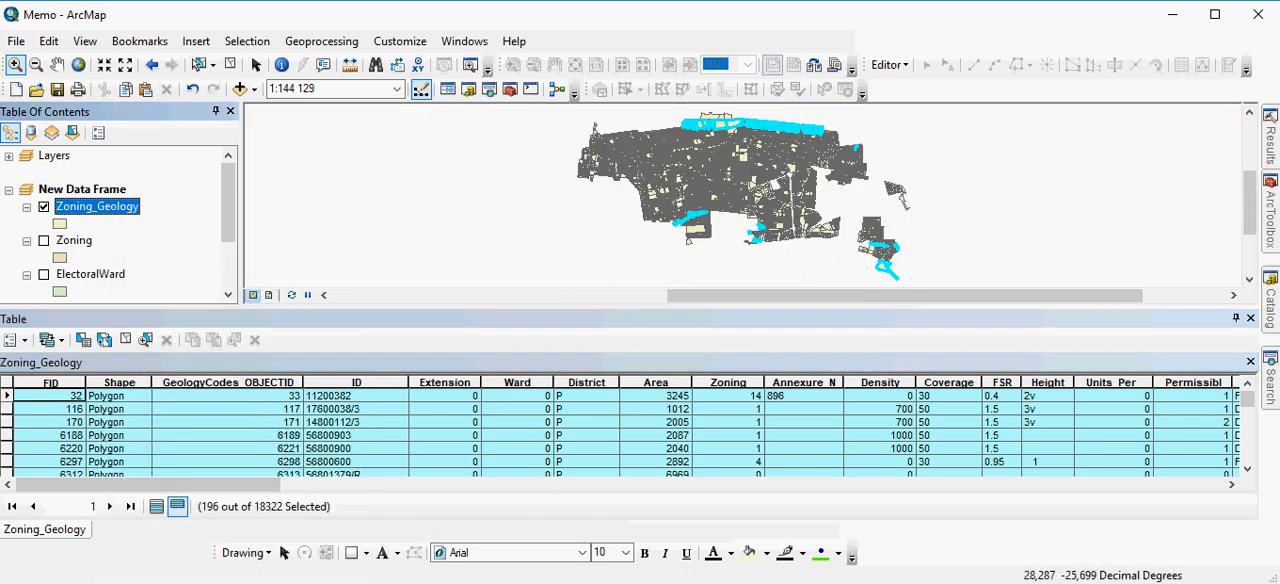
# Turn on Geology and hide Zoning_Geology to examine the geology boundaries beneath the selected parcels along the northern edge
pyautogui.scroll(-1, 120, 222)
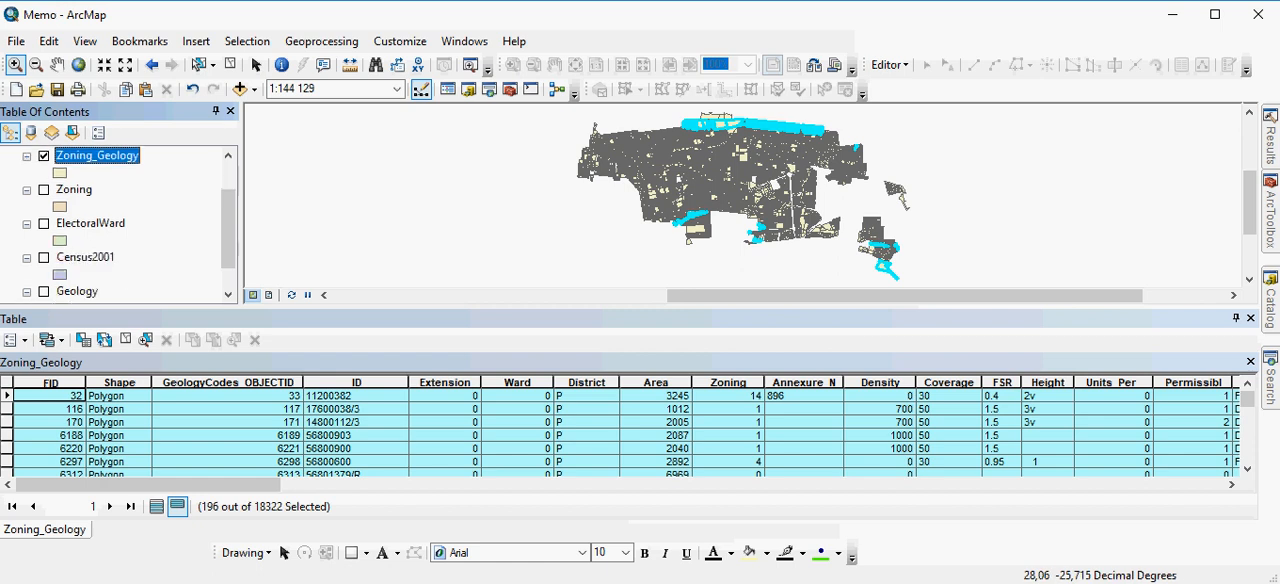
pyautogui.click(44, 291)
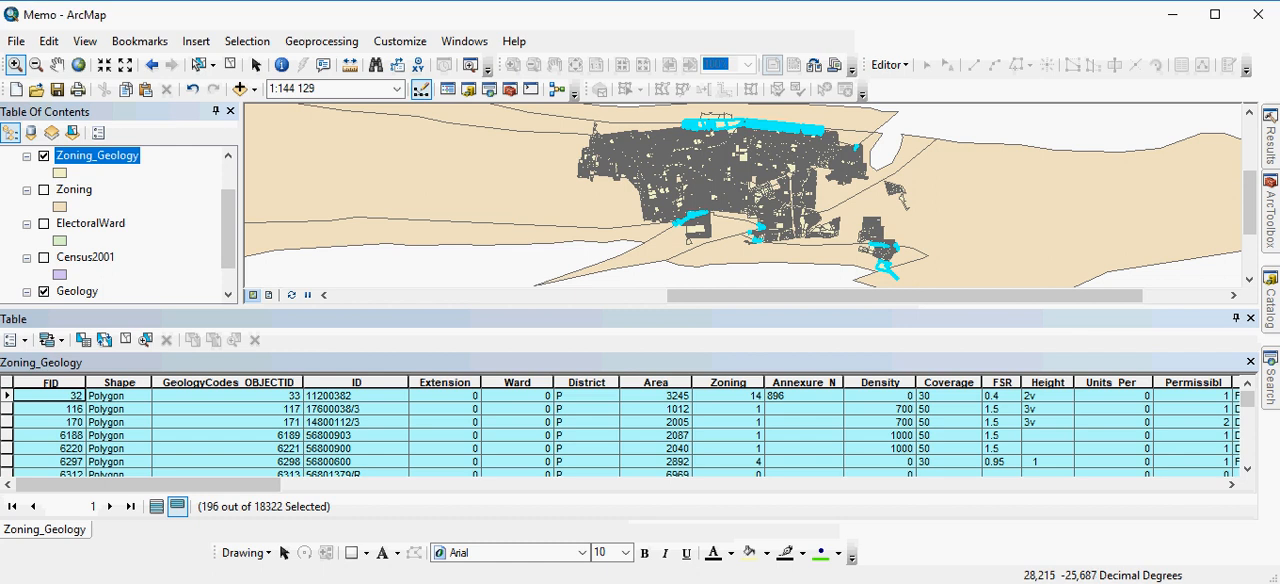
pyautogui.moveTo(674, 112); pyautogui.dragTo(836, 140)
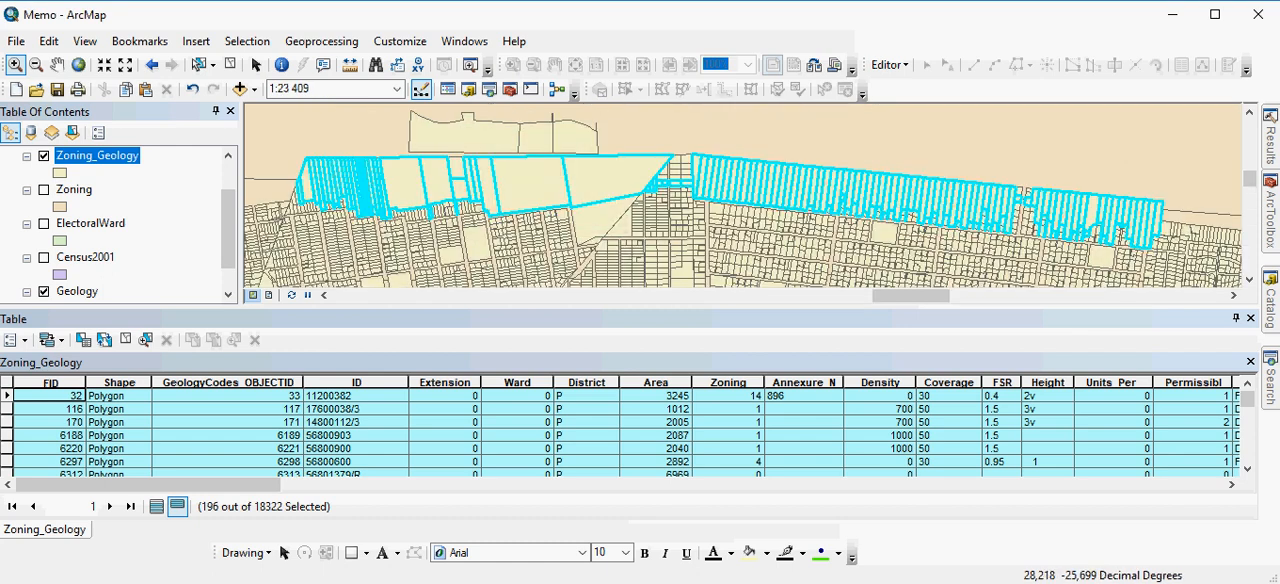
pyautogui.click(44, 156)
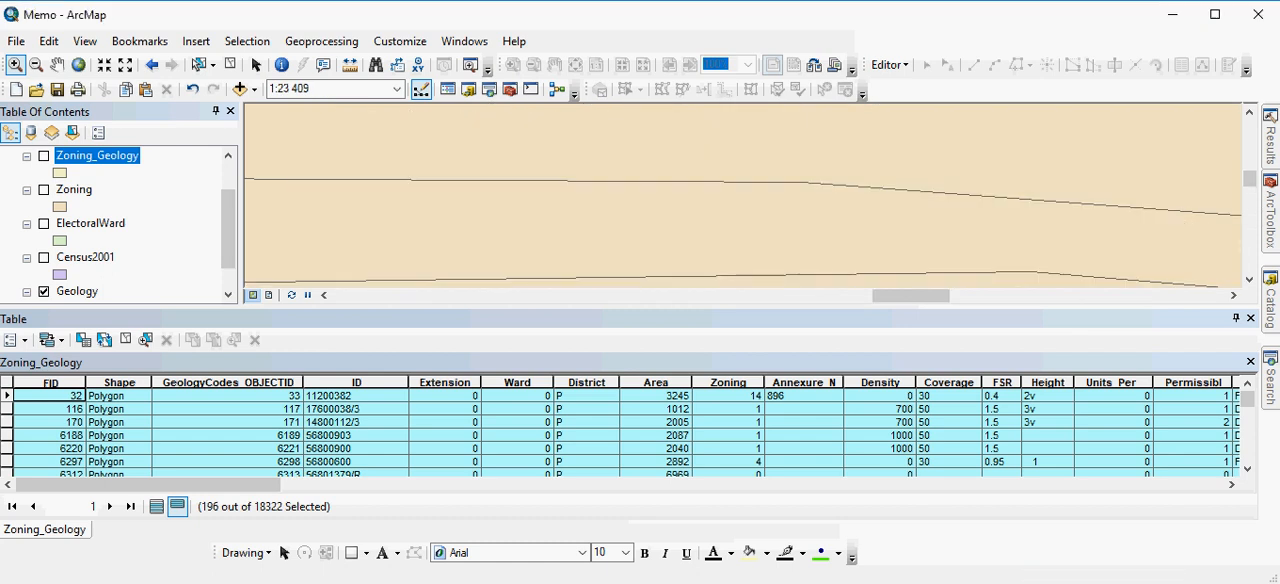